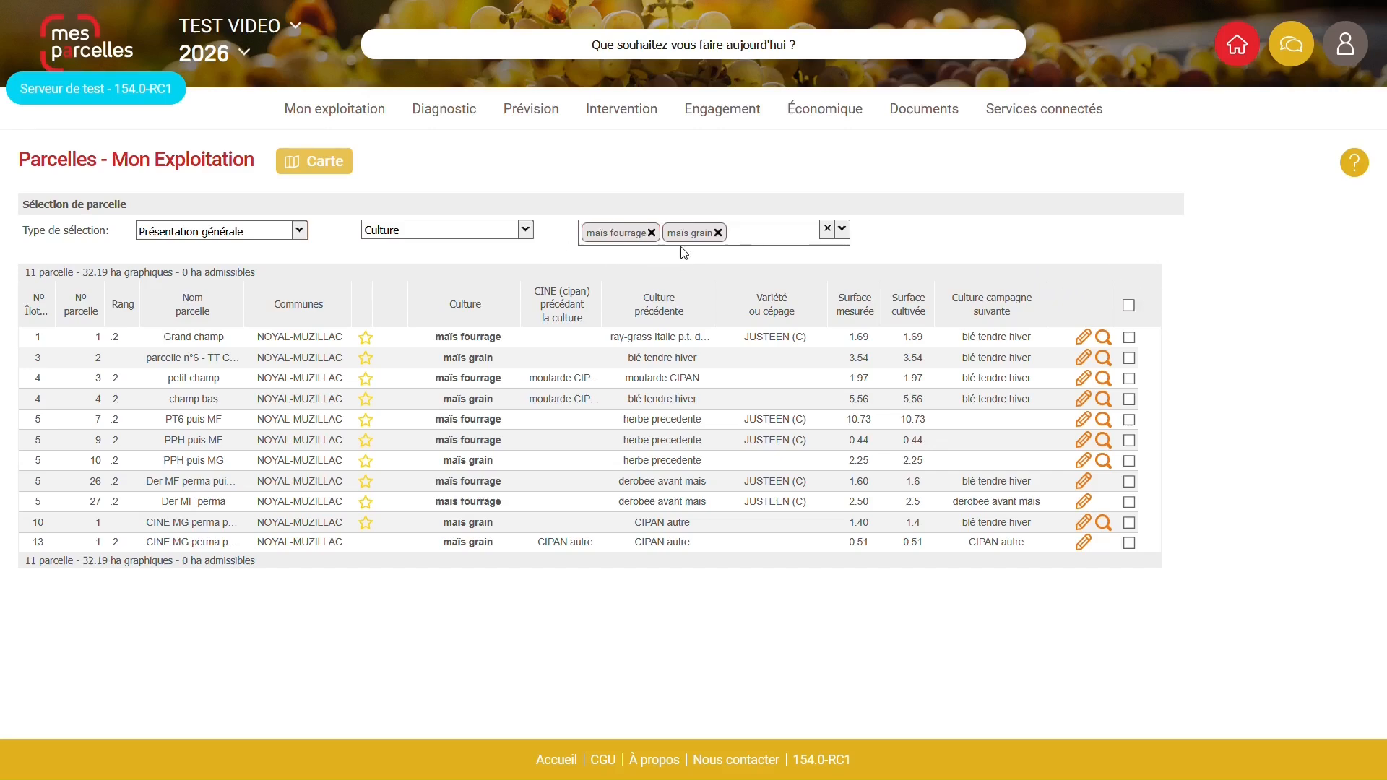
- Sort the listed maize parcels by rank and select all of them except îlot 3 parcel 2 and îlot 10 parcel 1
left_click(1129, 303)
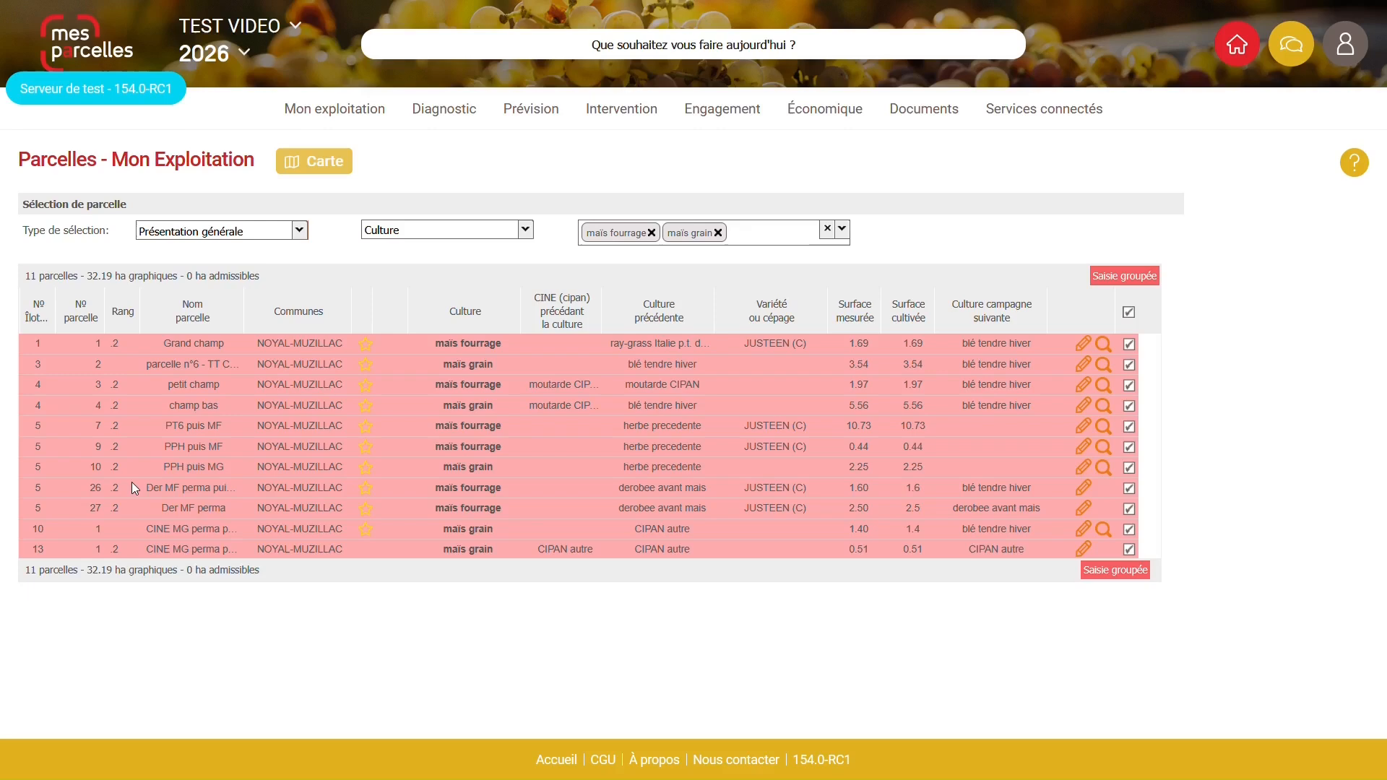
left_click(123, 312)
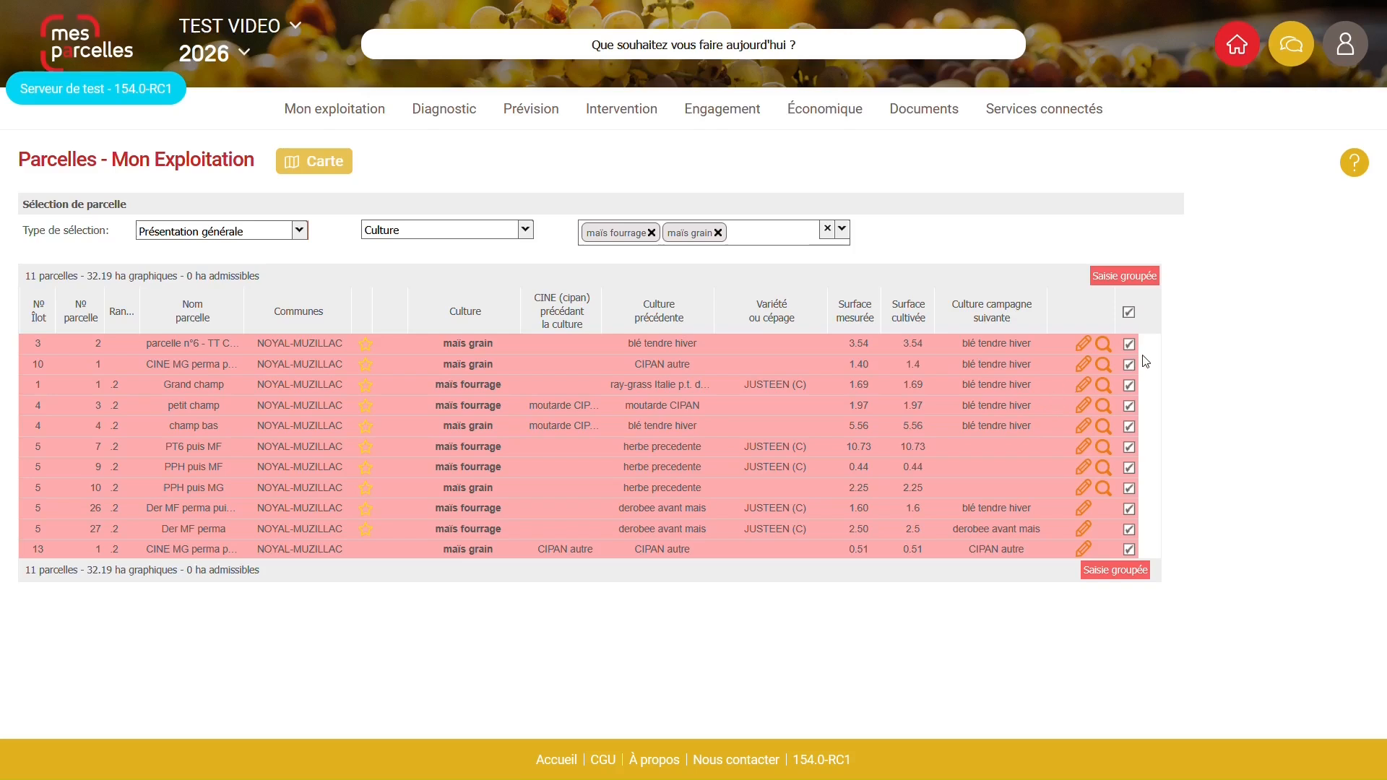
left_click(1131, 345)
left_click(1129, 365)
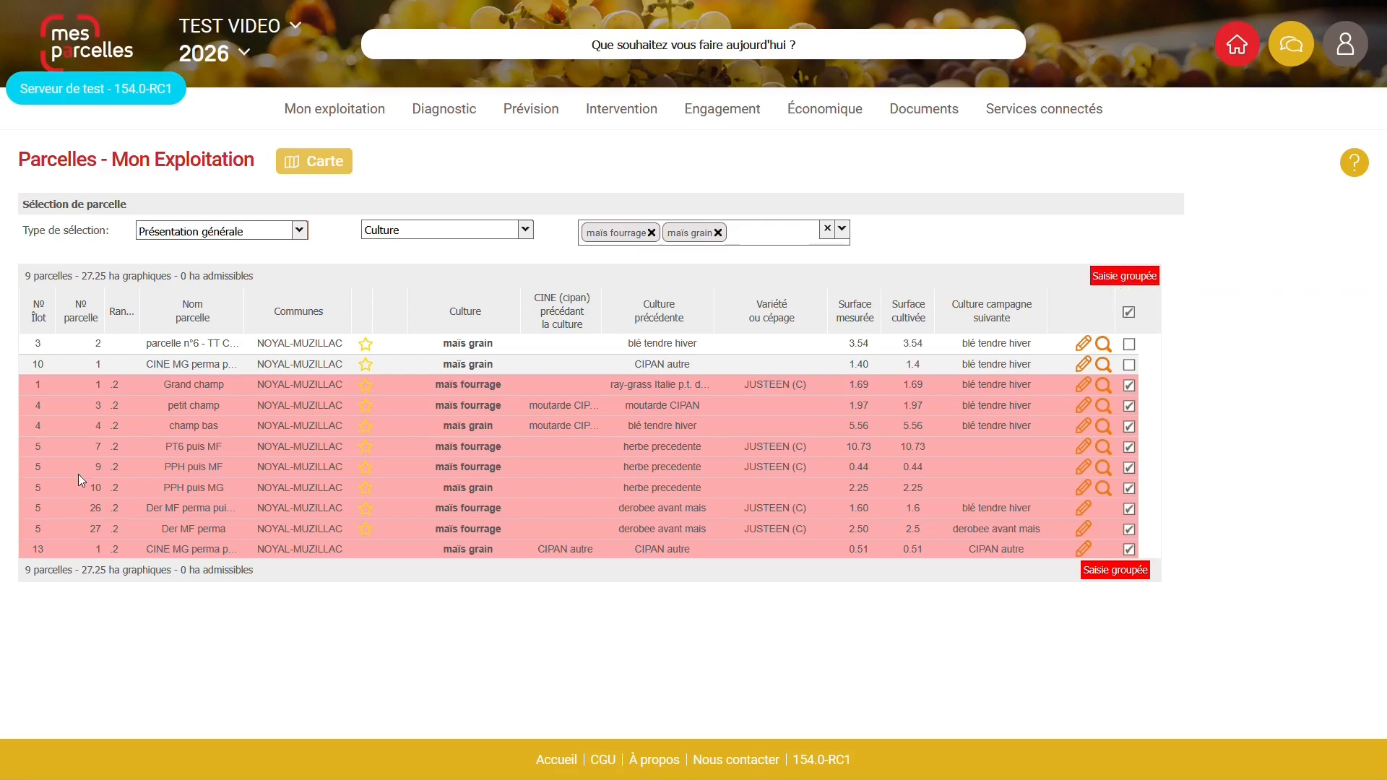
- Open the grouped entry for the selected rank 2 maize parcels to view their crop campaigns, and abandon it without saving
left_click(1140, 278)
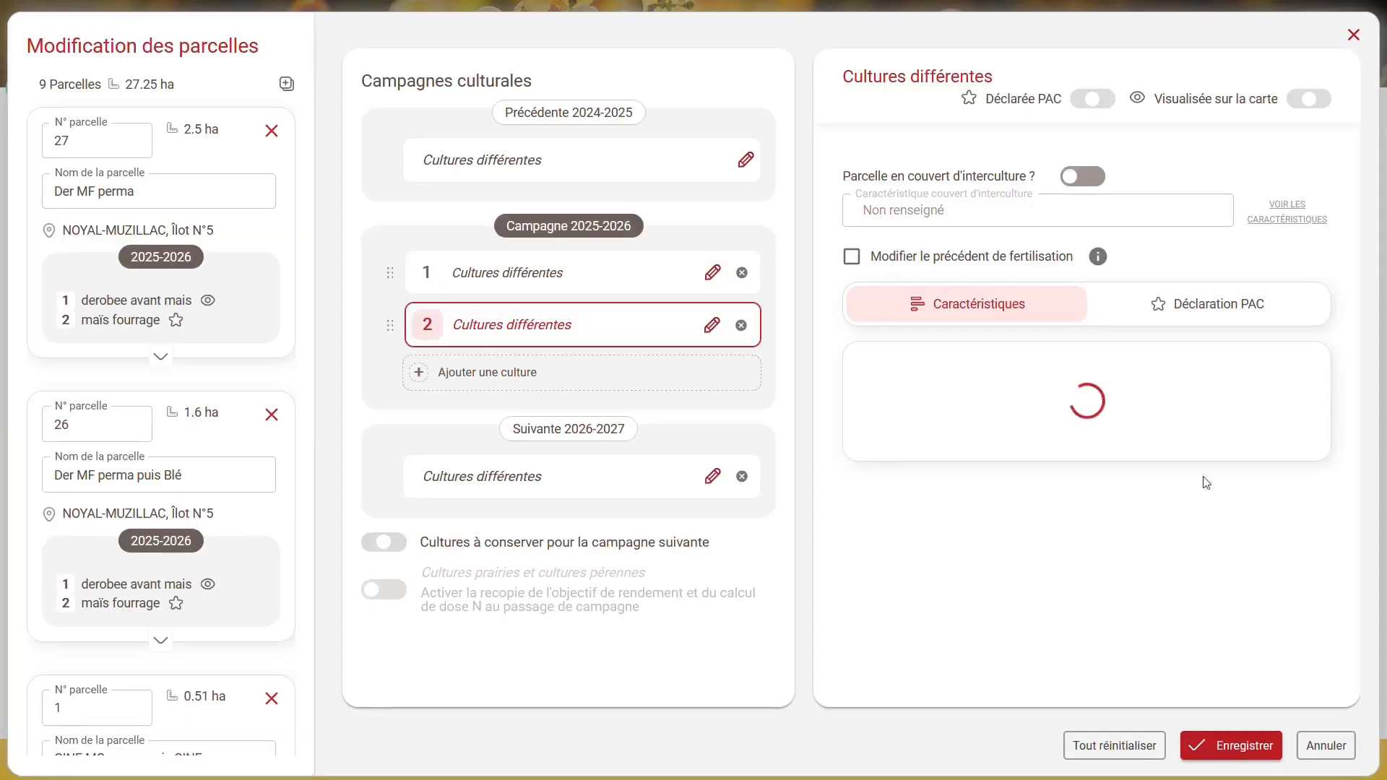
left_click(1326, 755)
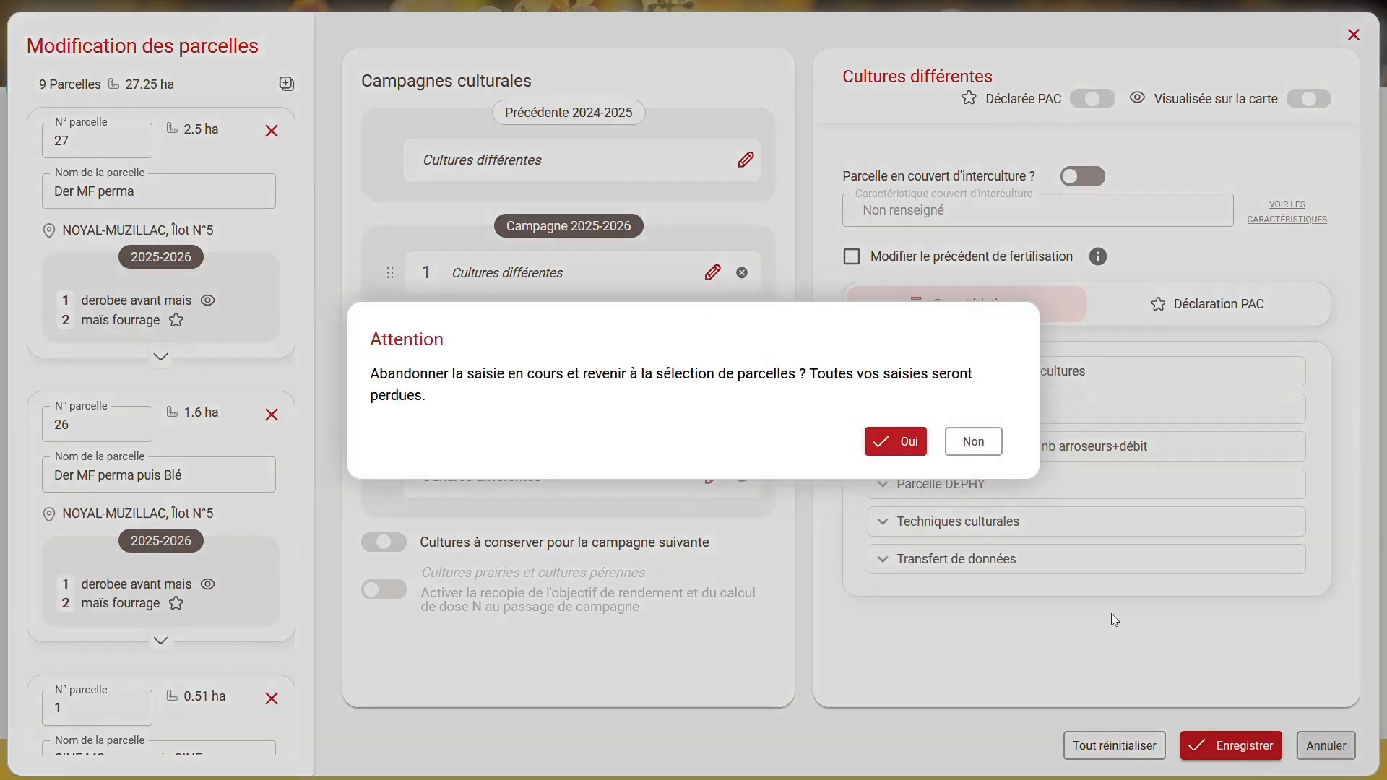
left_click(893, 442)
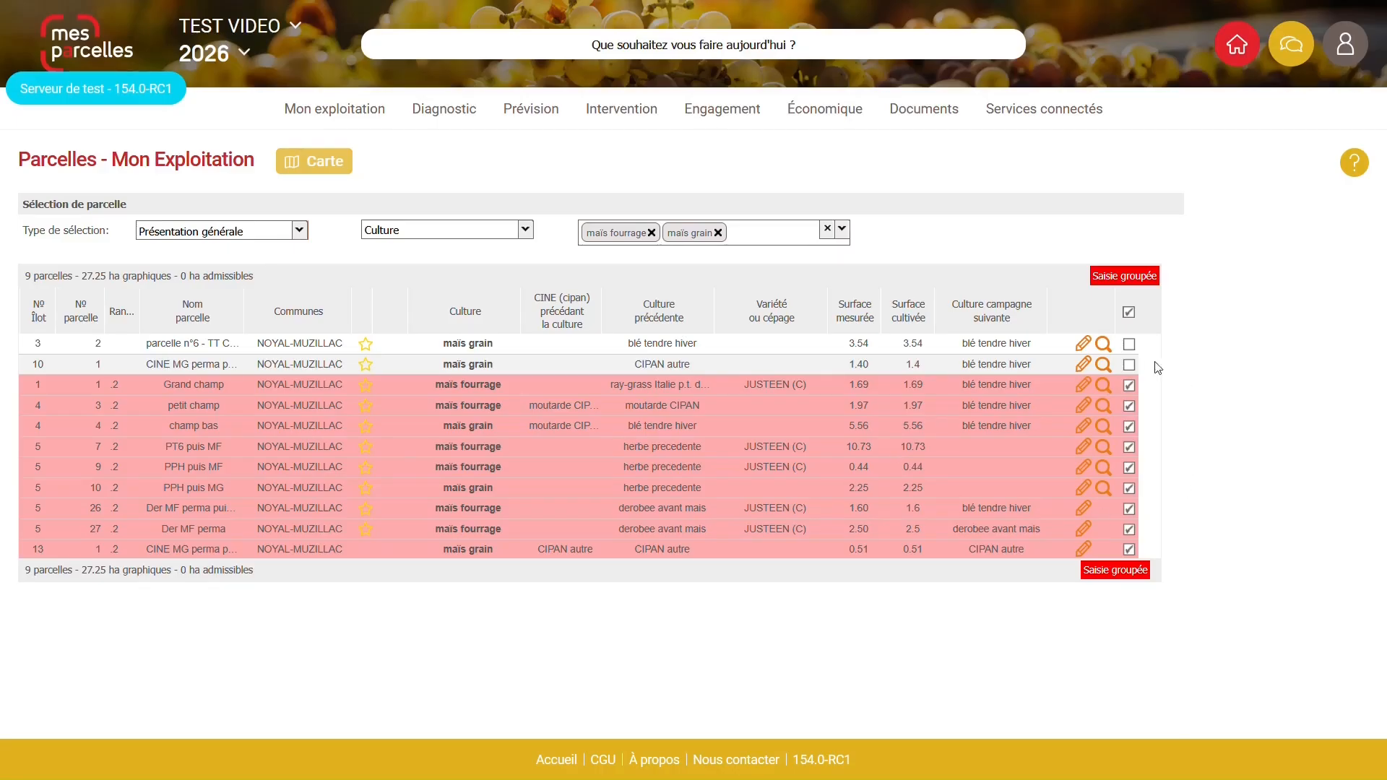
- Select only îlot 3 parcel 2 and îlot 10 parcel 1, open their grouped entry to view the campaigns, and cancel it
left_click(1129, 315)
left_click(1129, 338)
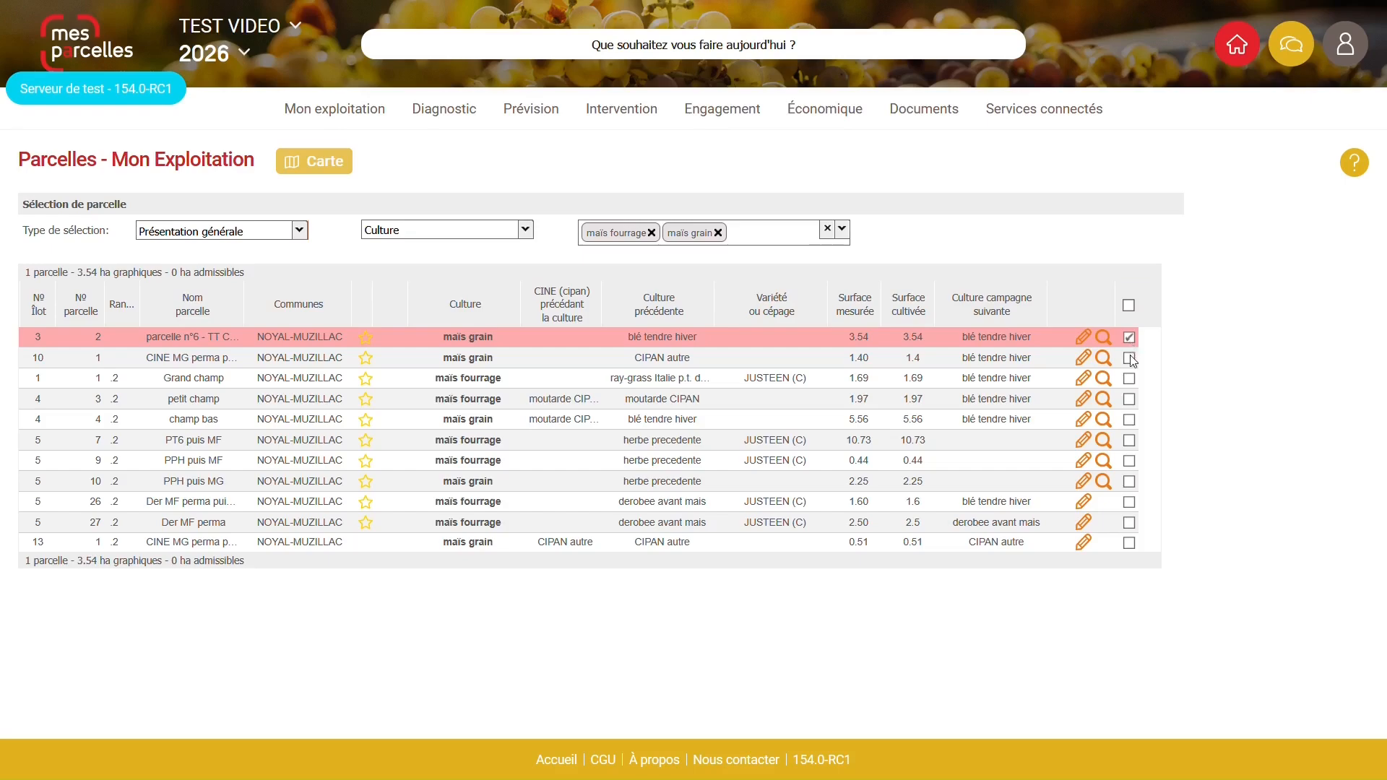
left_click(1129, 359)
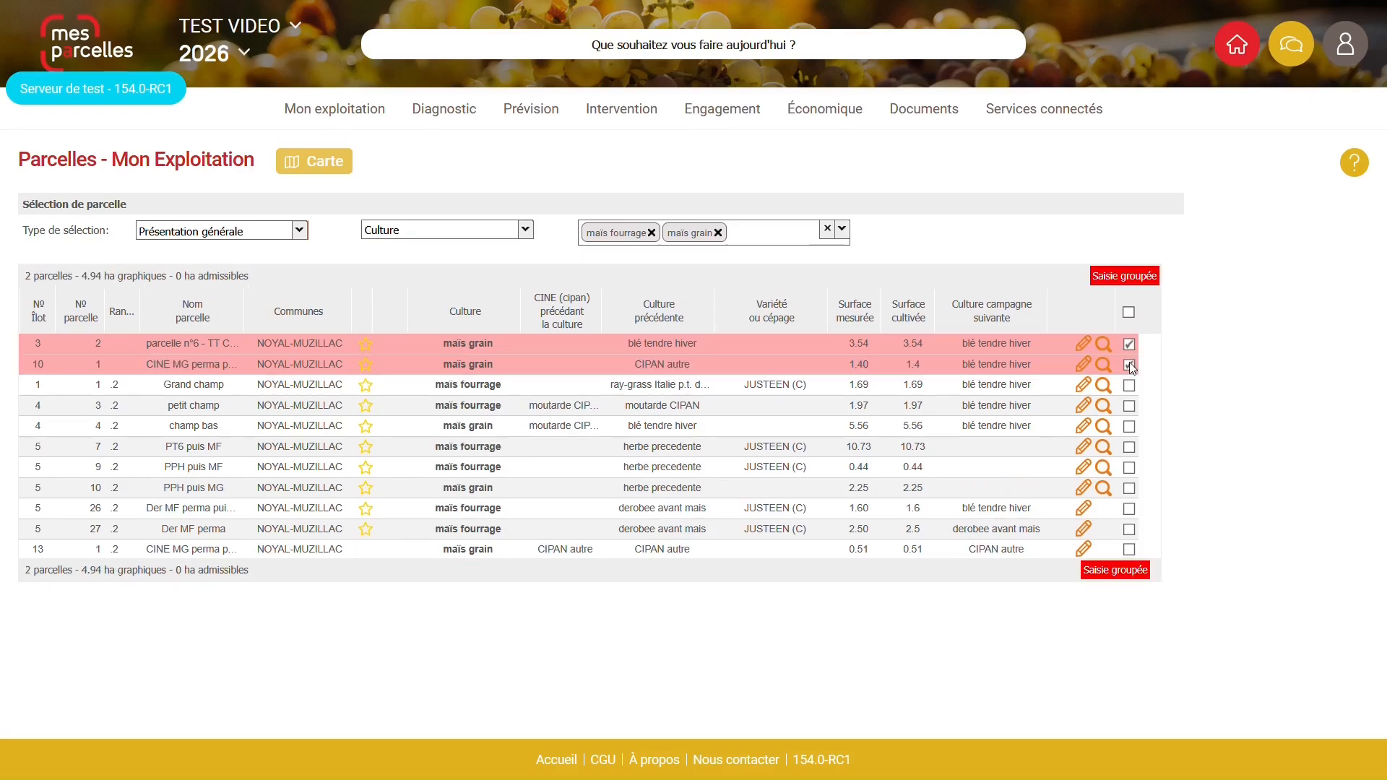
left_click(1127, 277)
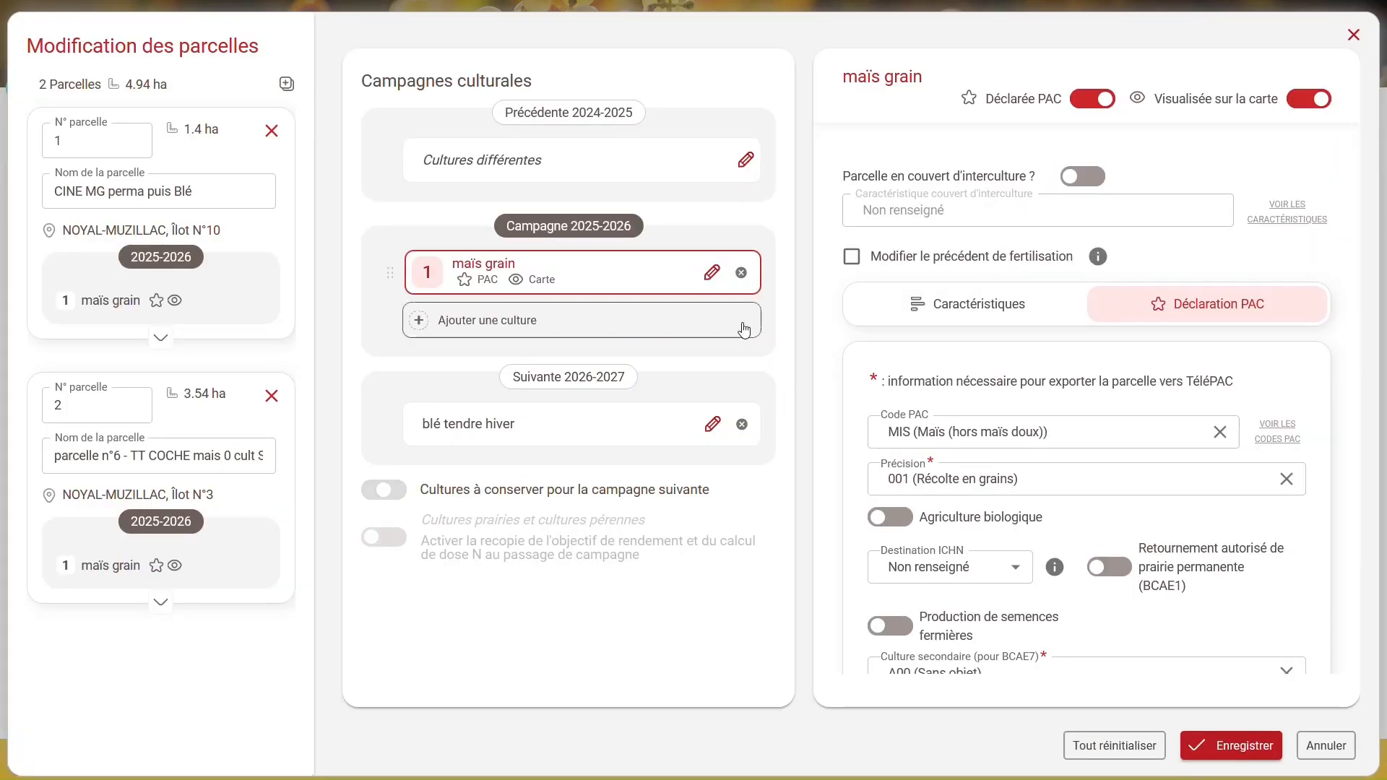
left_click(1338, 755)
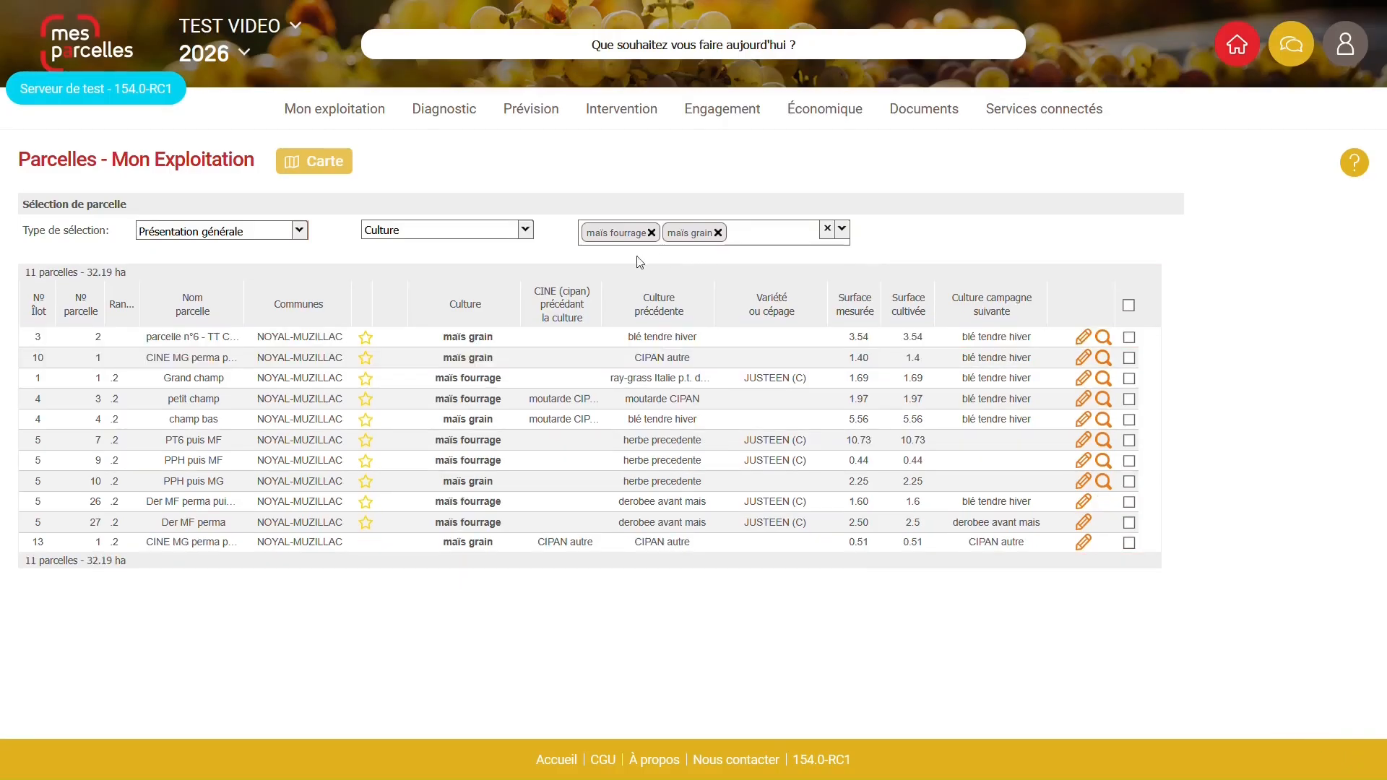
- Filter the parcel list by Rang de culture with the value 2
left_click(525, 230)
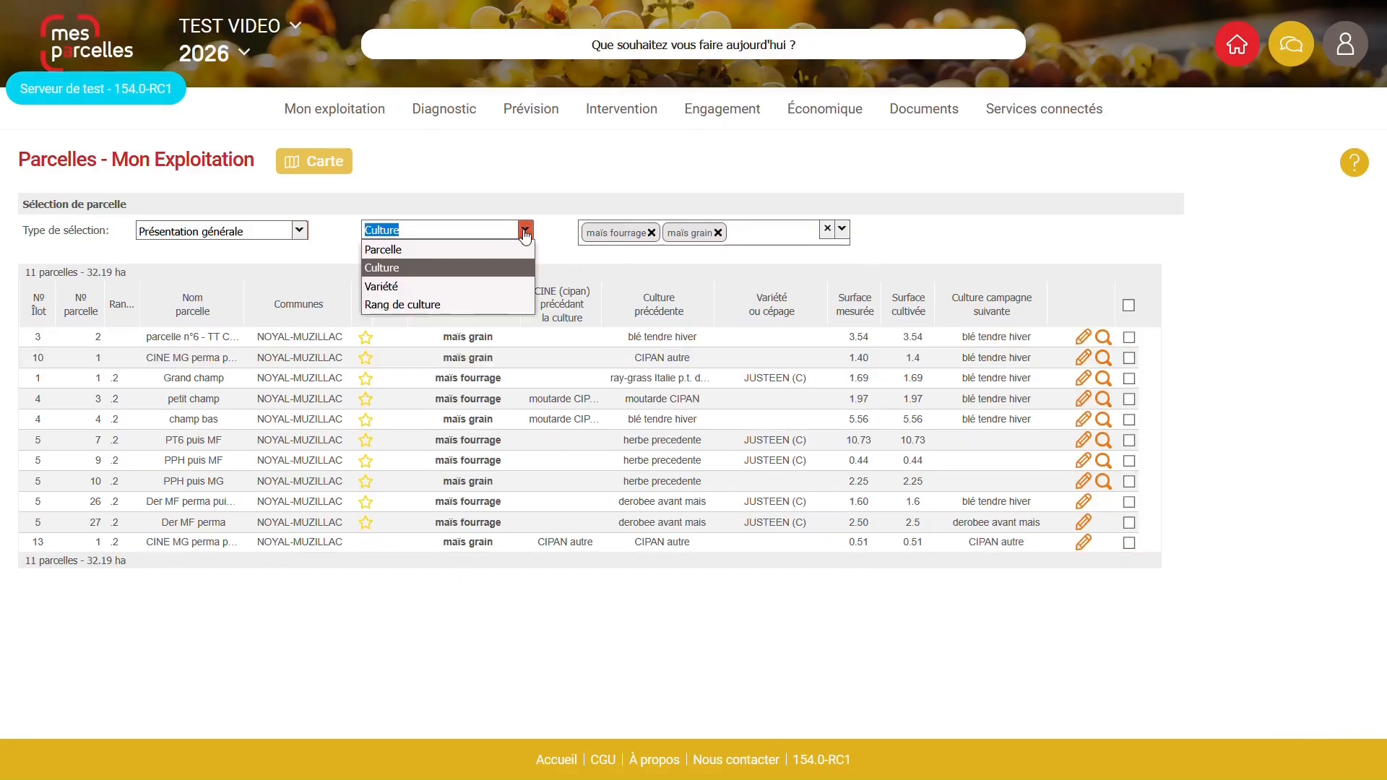
left_click(423, 309)
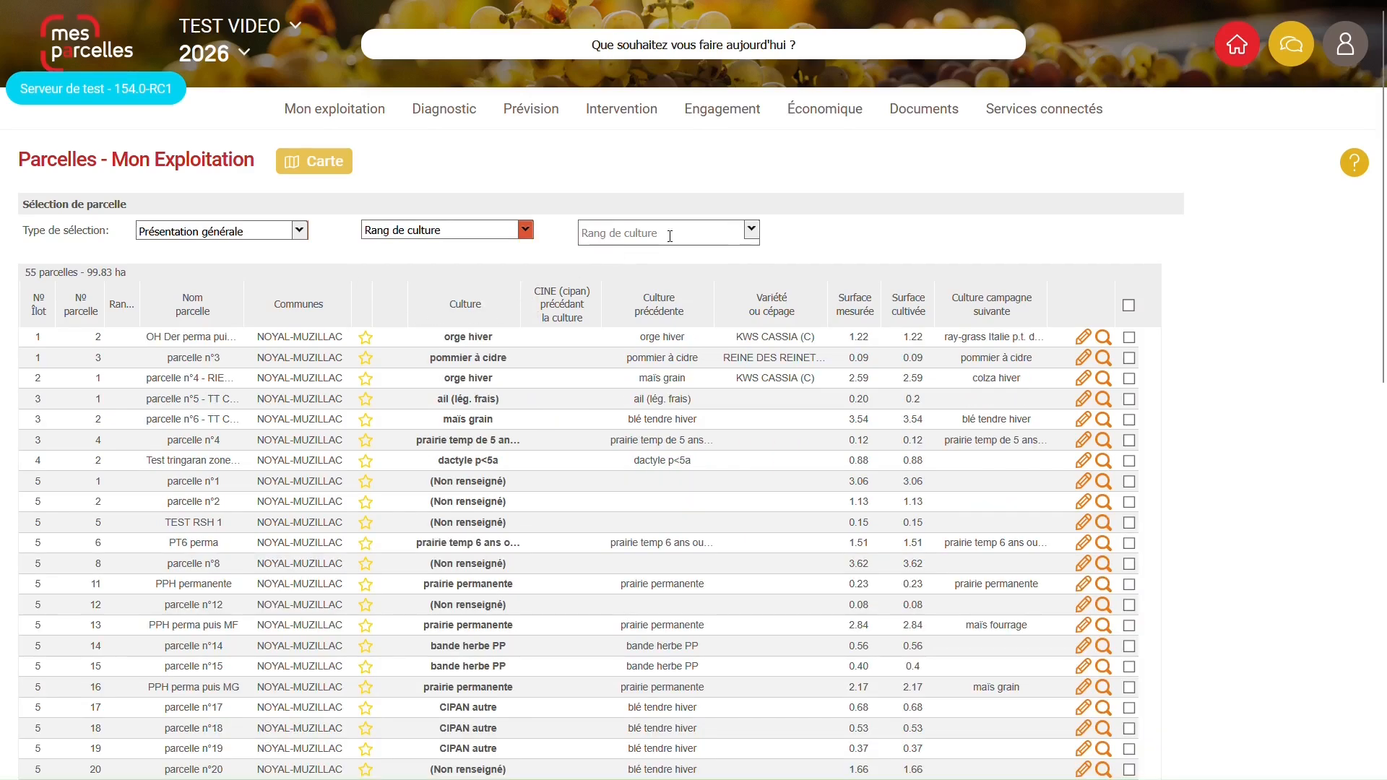
left_click(731, 236)
left_click(752, 229)
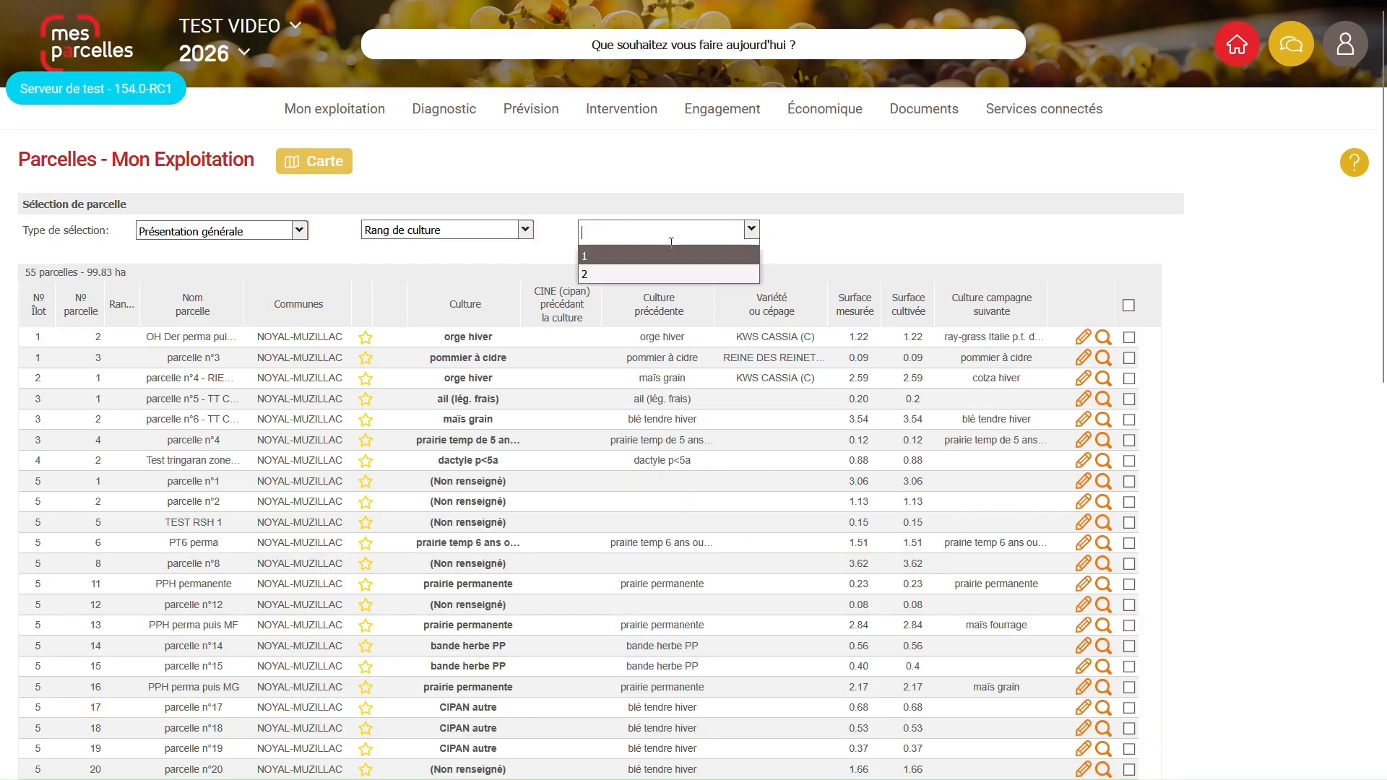
left_click(611, 280)
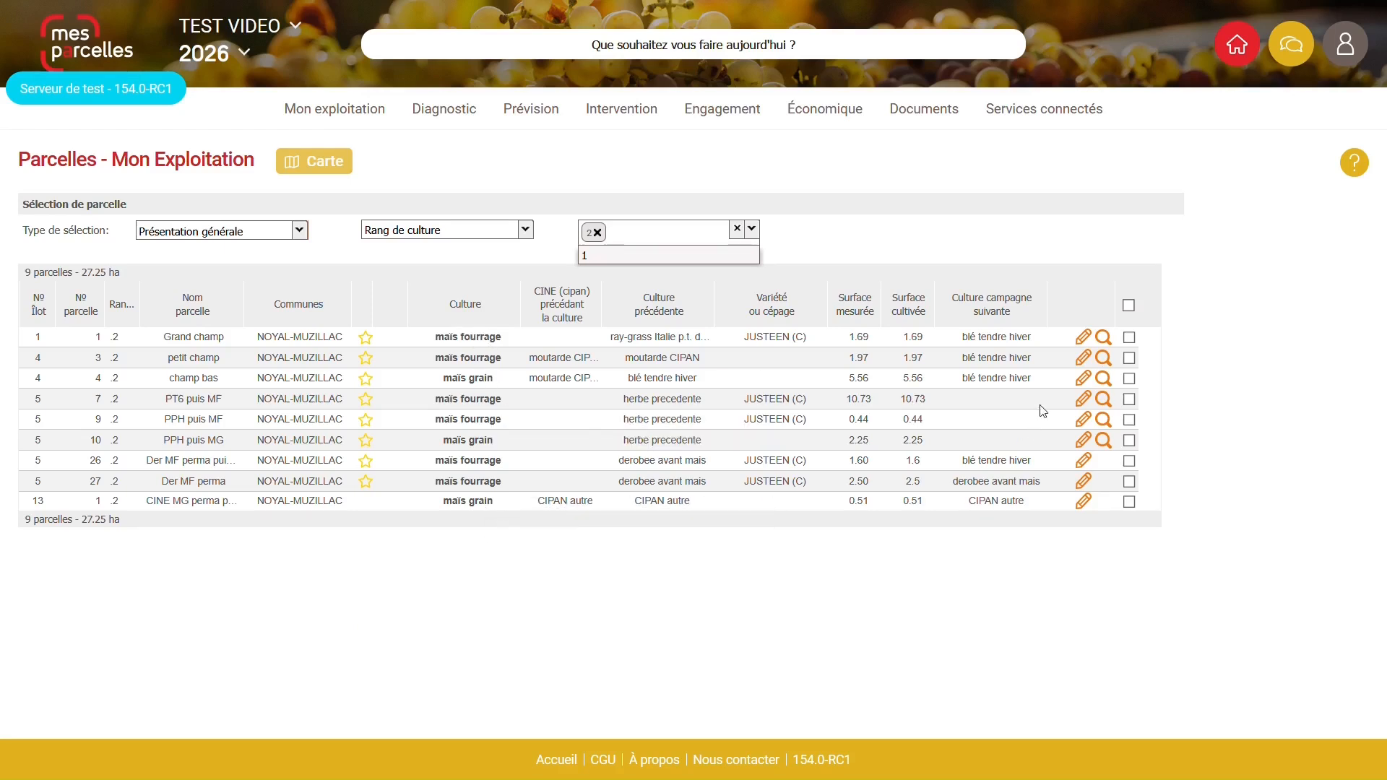
- Select all filtered parcels except îlot 13 parcel 1 and Der MF perma, and start a grouped entry for them
left_click(1129, 306)
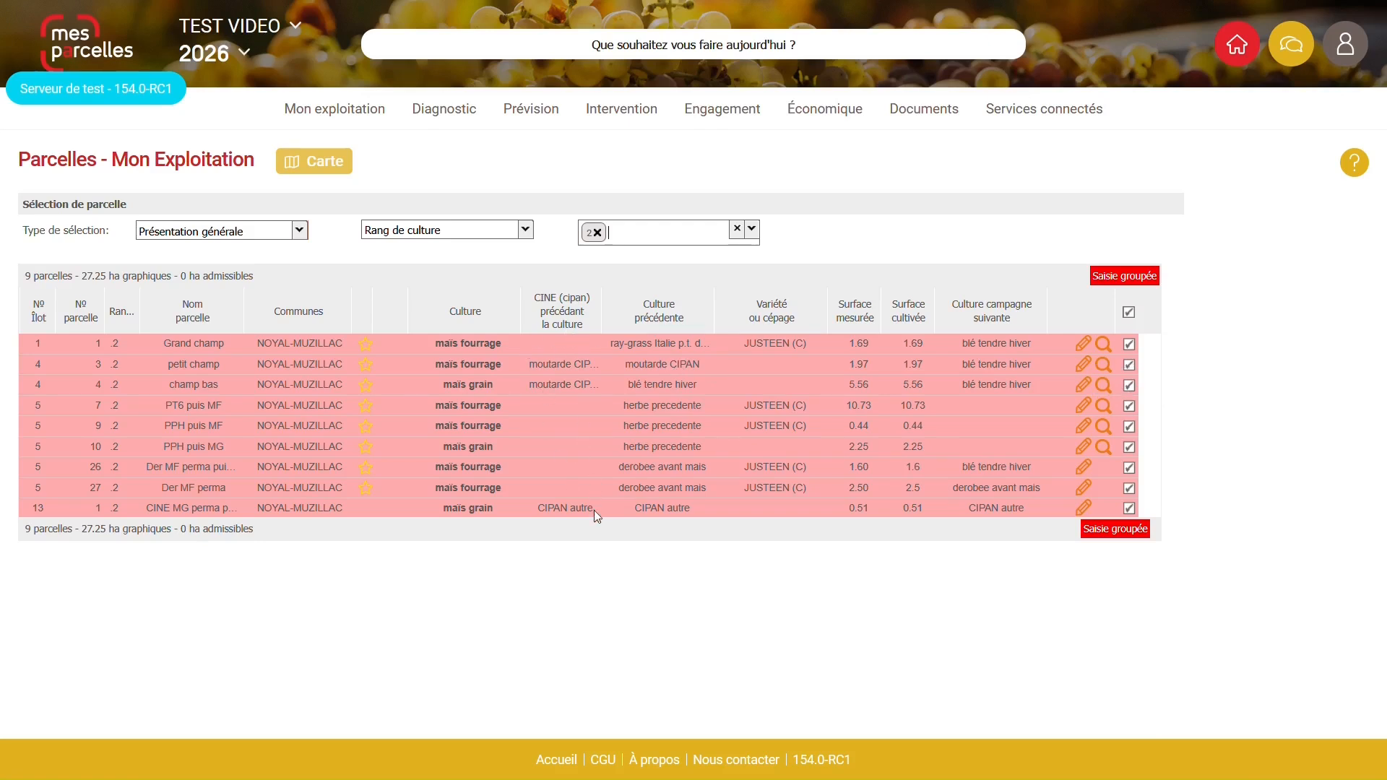
left_click(1129, 508)
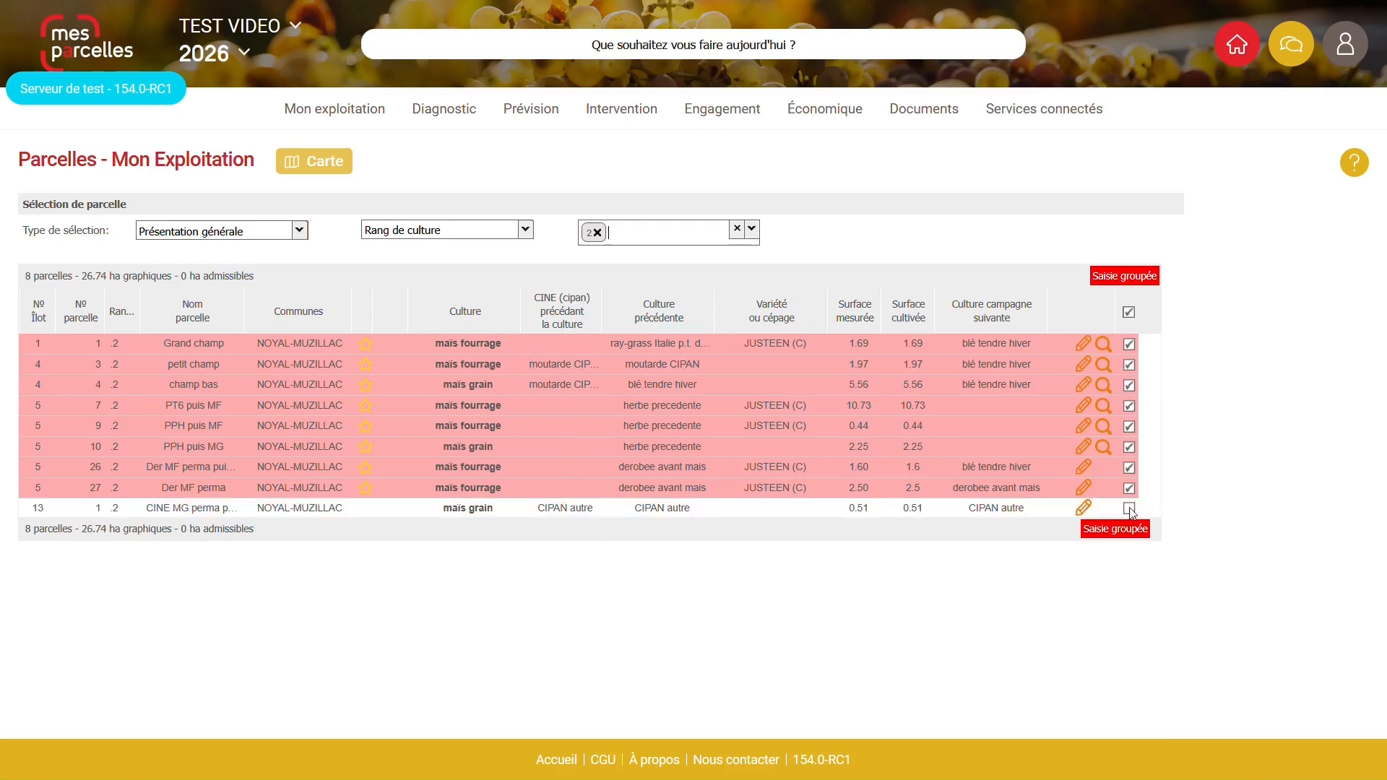
left_click(1130, 488)
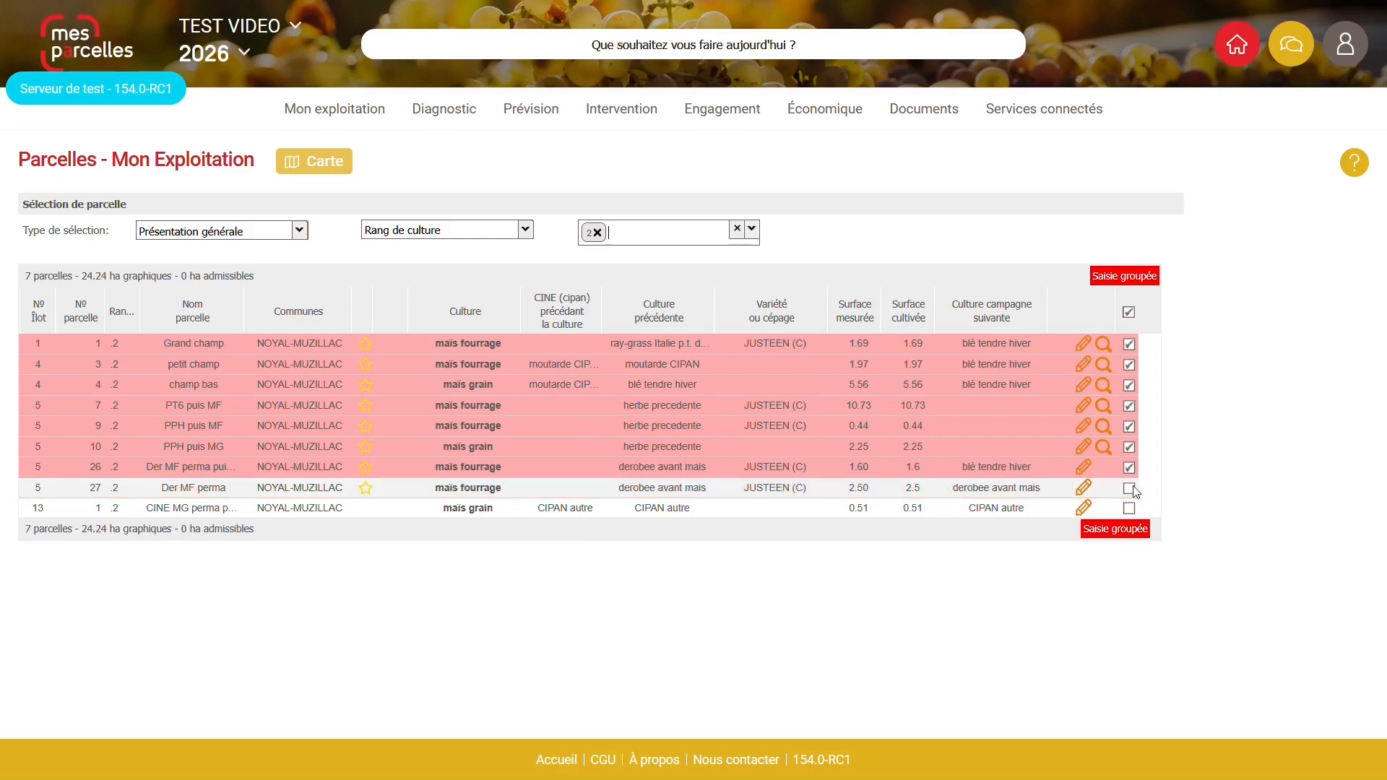
left_click(1113, 531)
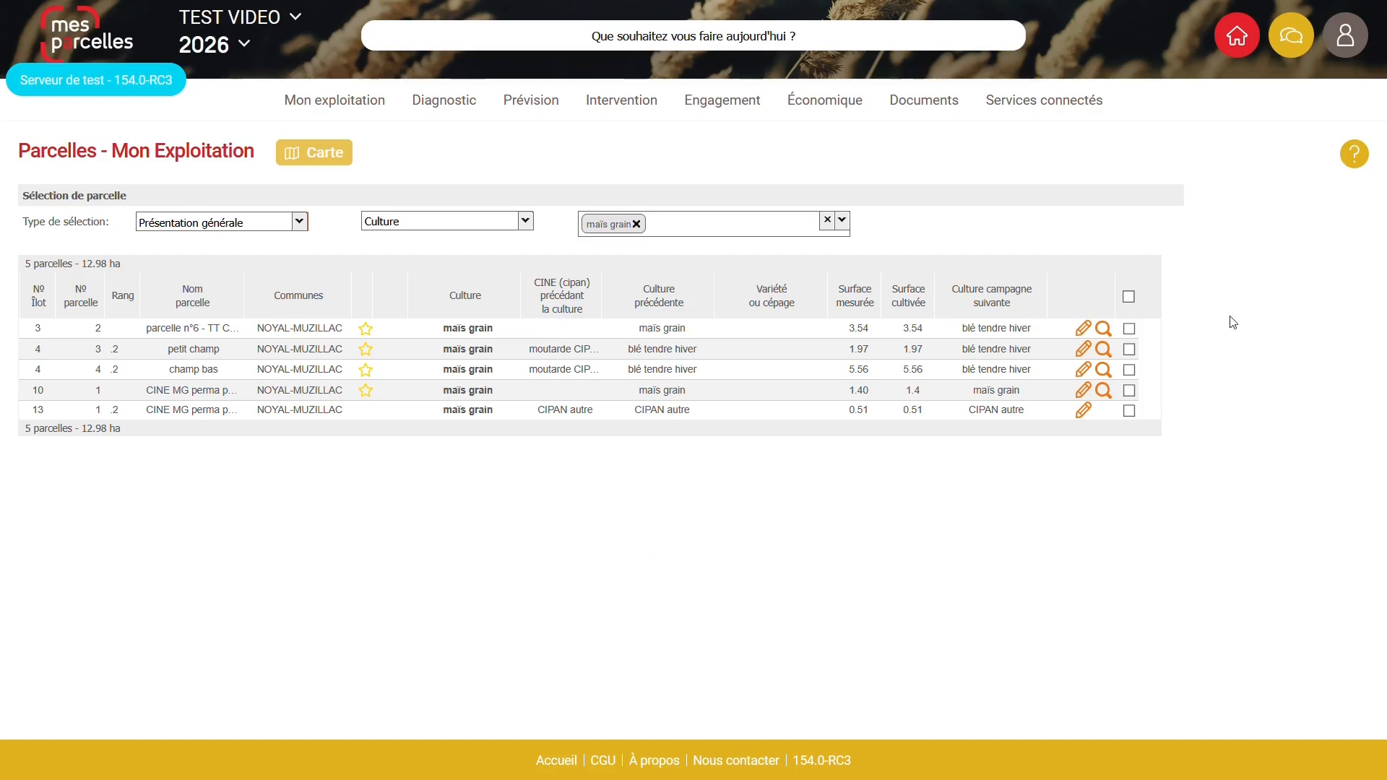
- Sort the maïs grain parcels by rank and open a grouped entry for only îlot 3 parcel 2 and îlot 10 parcel 1
left_click(1129, 296)
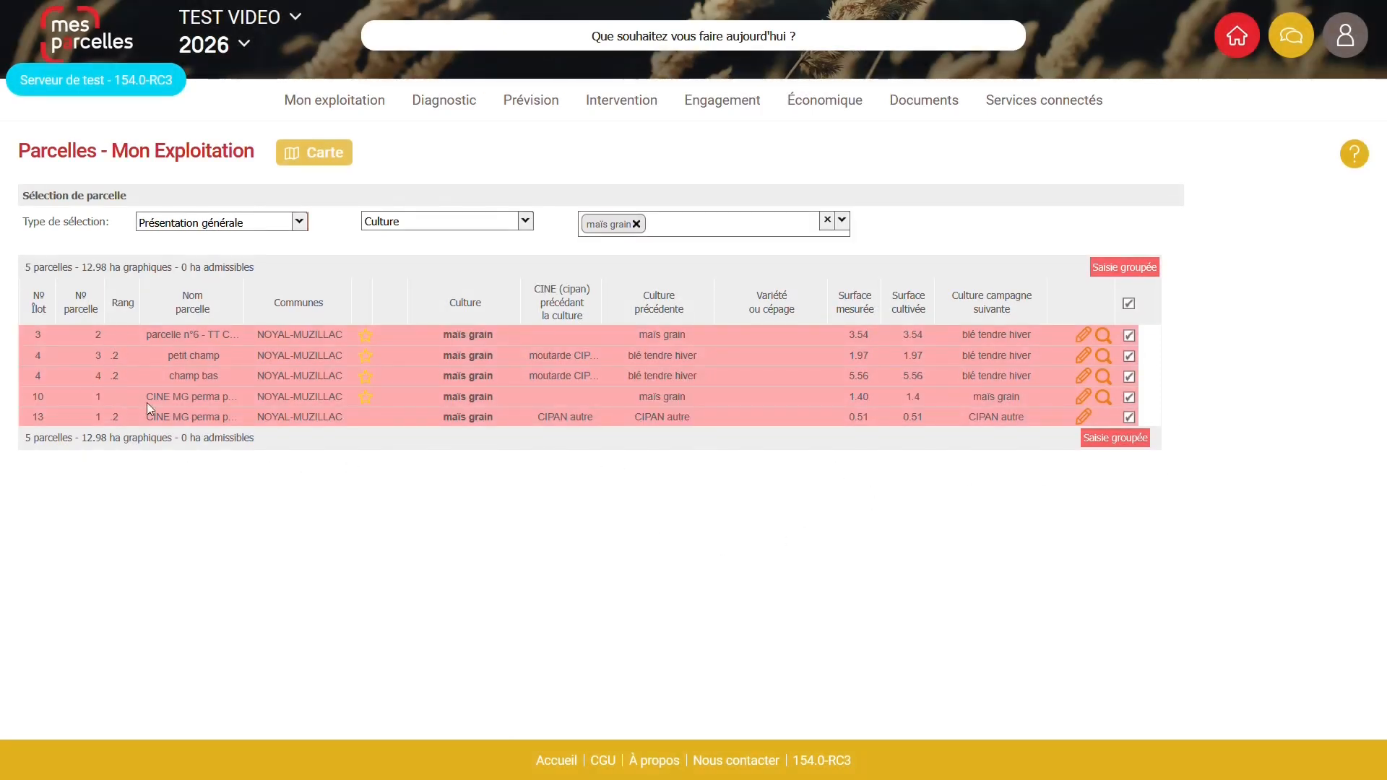
left_click(1128, 304)
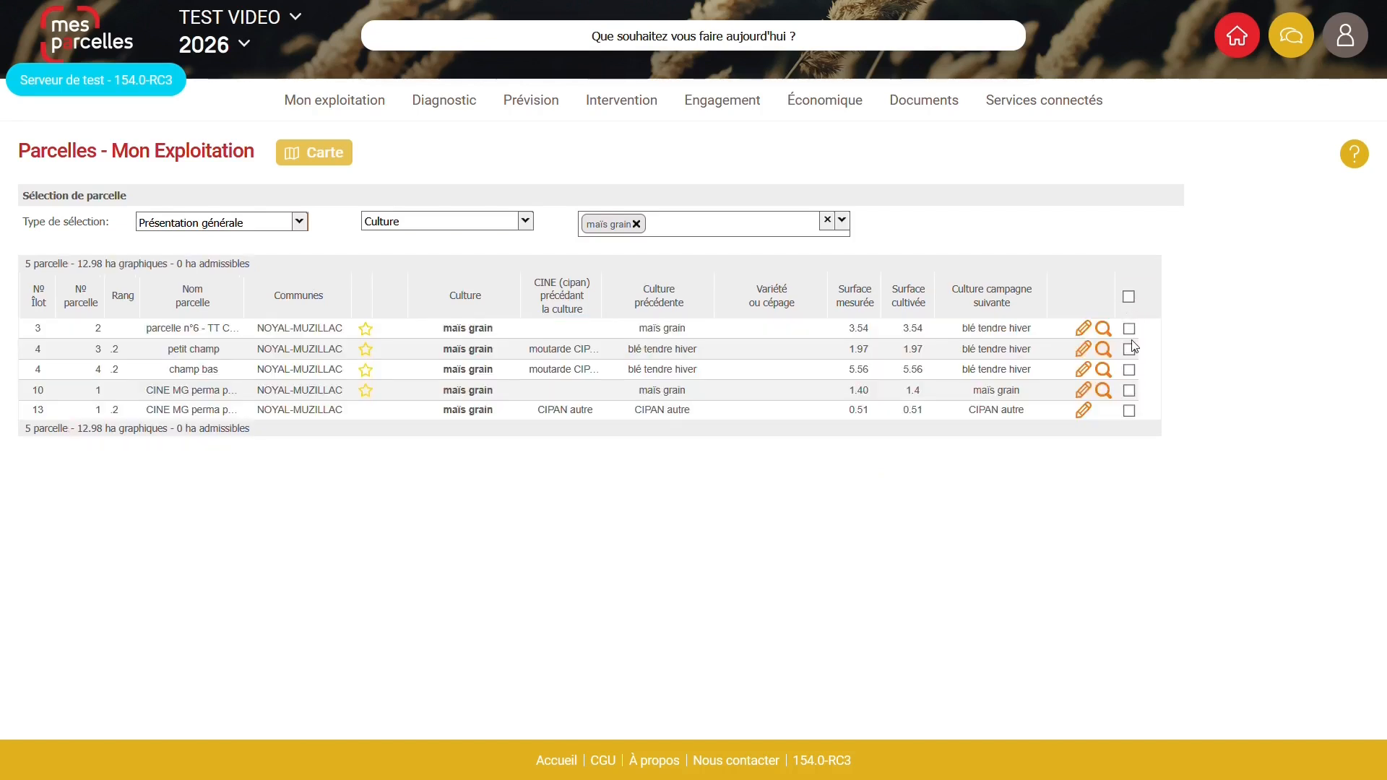
left_click(121, 297)
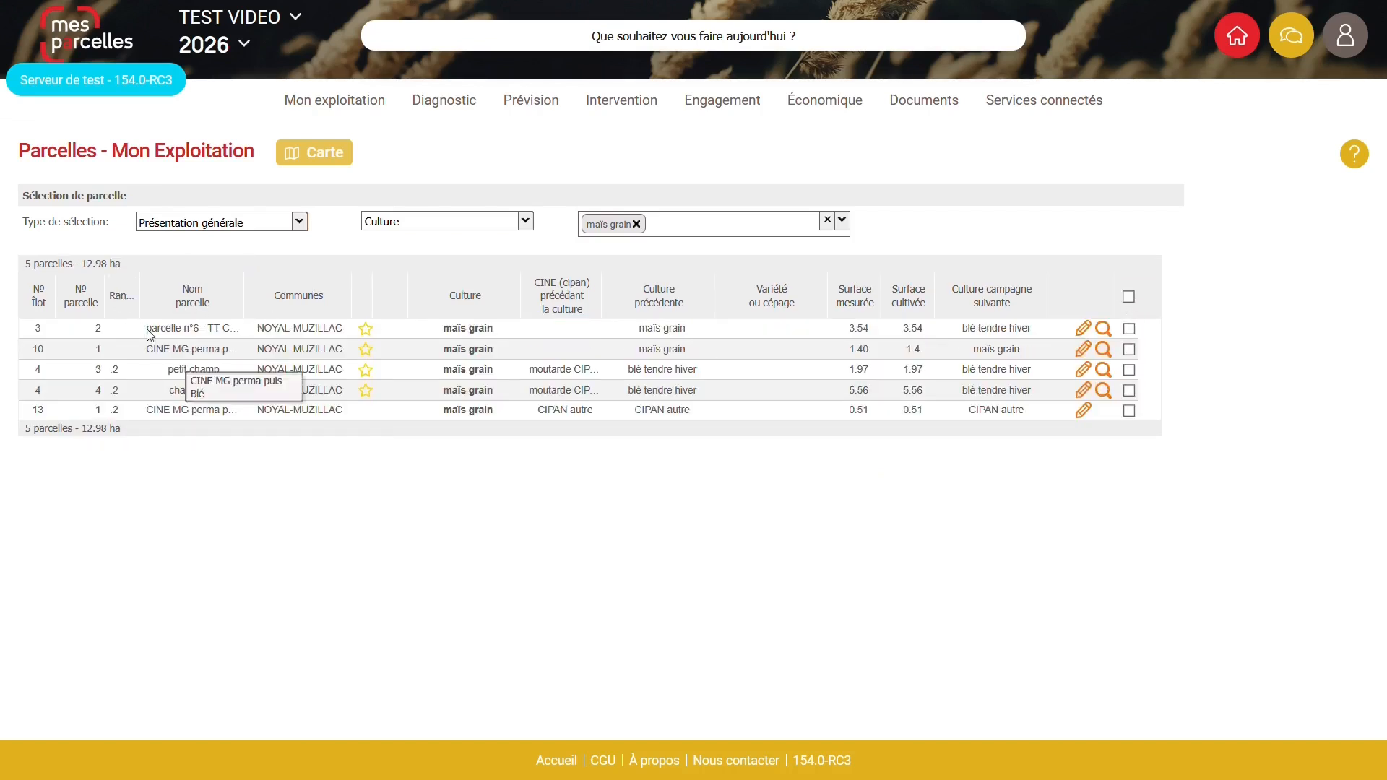
left_click(1129, 329)
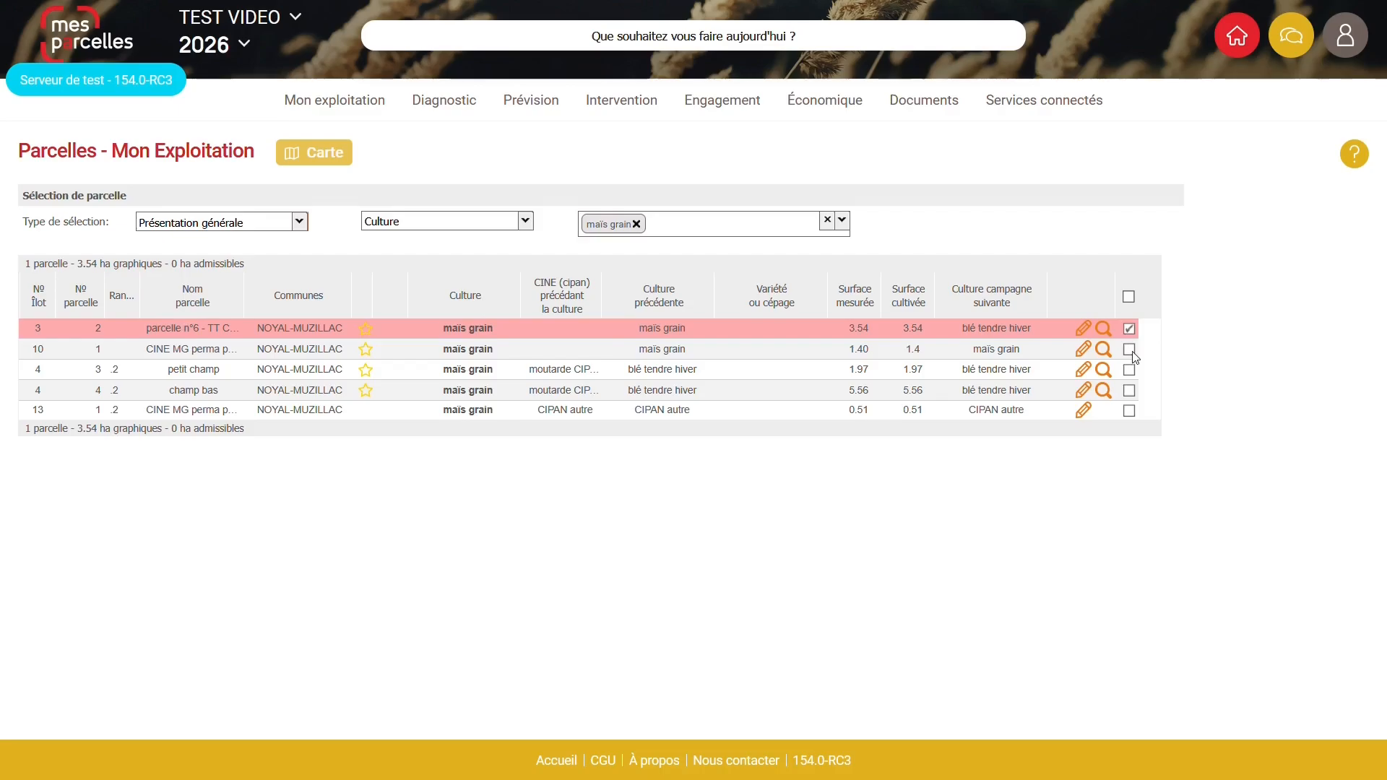
left_click(1129, 349)
left_click(1127, 269)
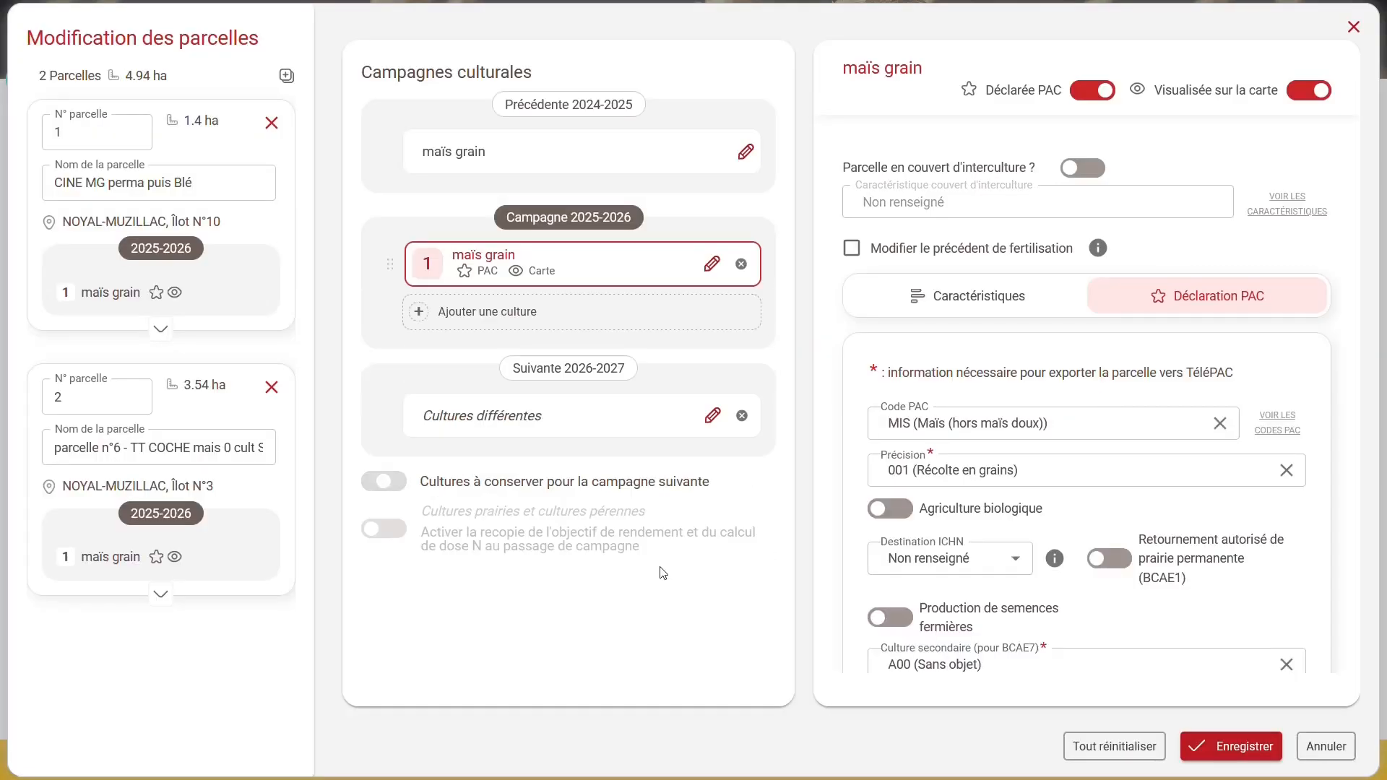
- Replace the 2025-2026 crop maïs grain with maïs fourrage for both parcels
left_click(711, 264)
left_click(844, 266)
type("ma")
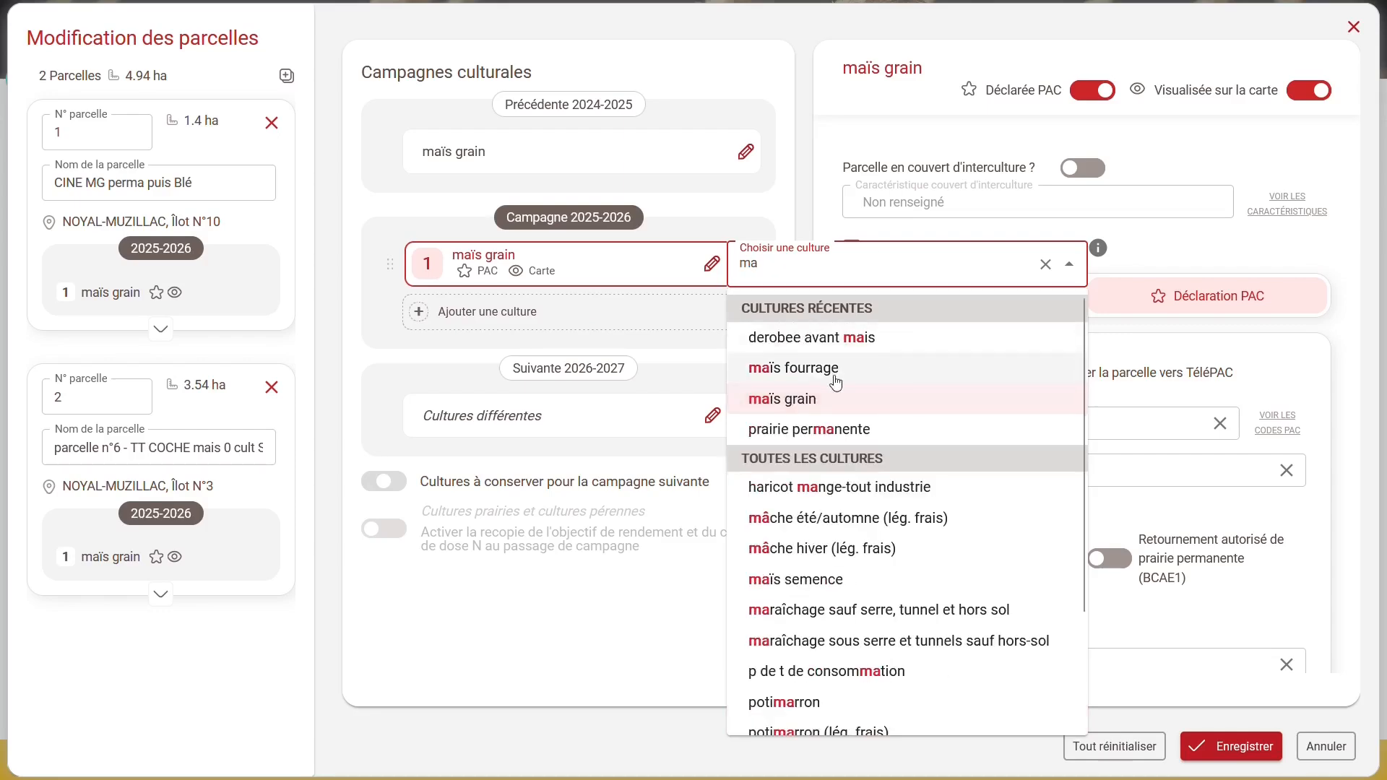
left_click(863, 373)
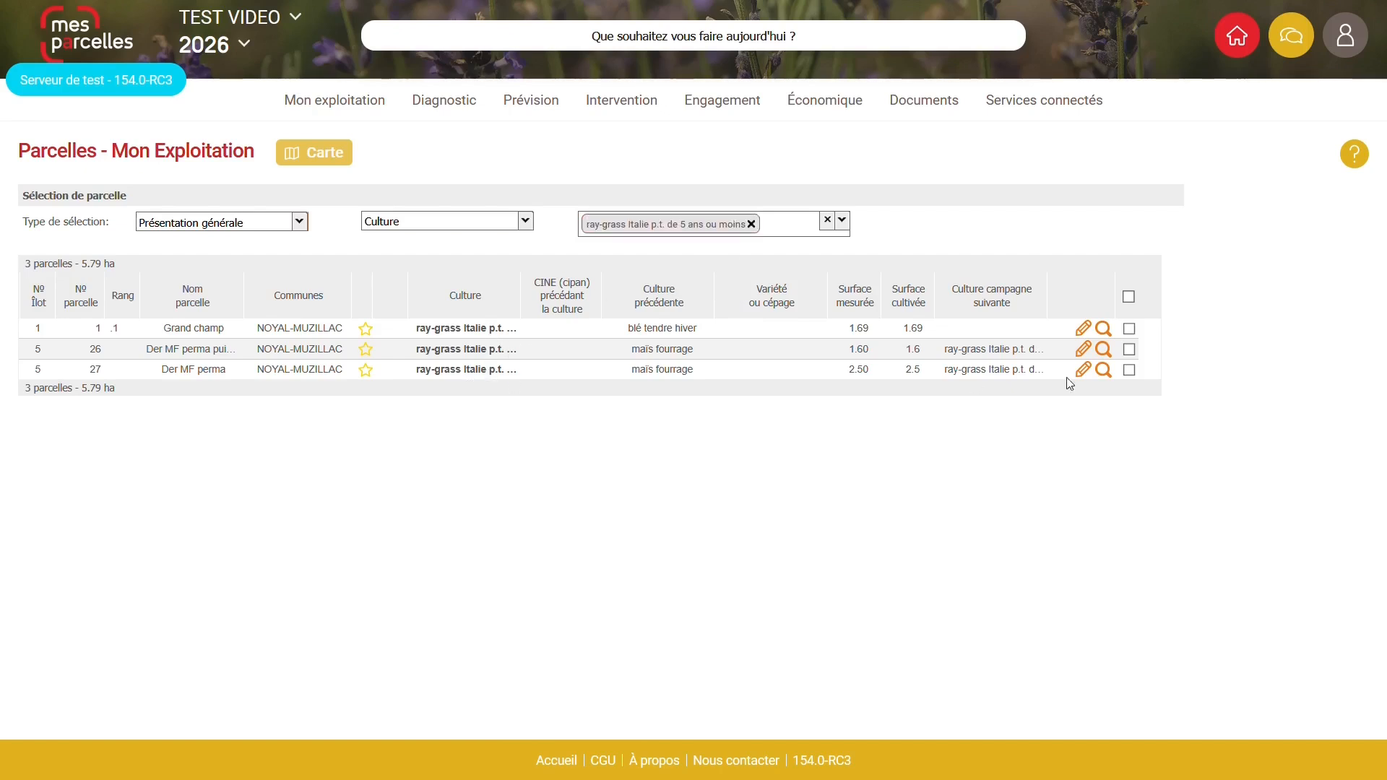
- Open a grouped entry for all the listed ray-grass Italie parcels and remove Grand champ from it
left_click(1129, 297)
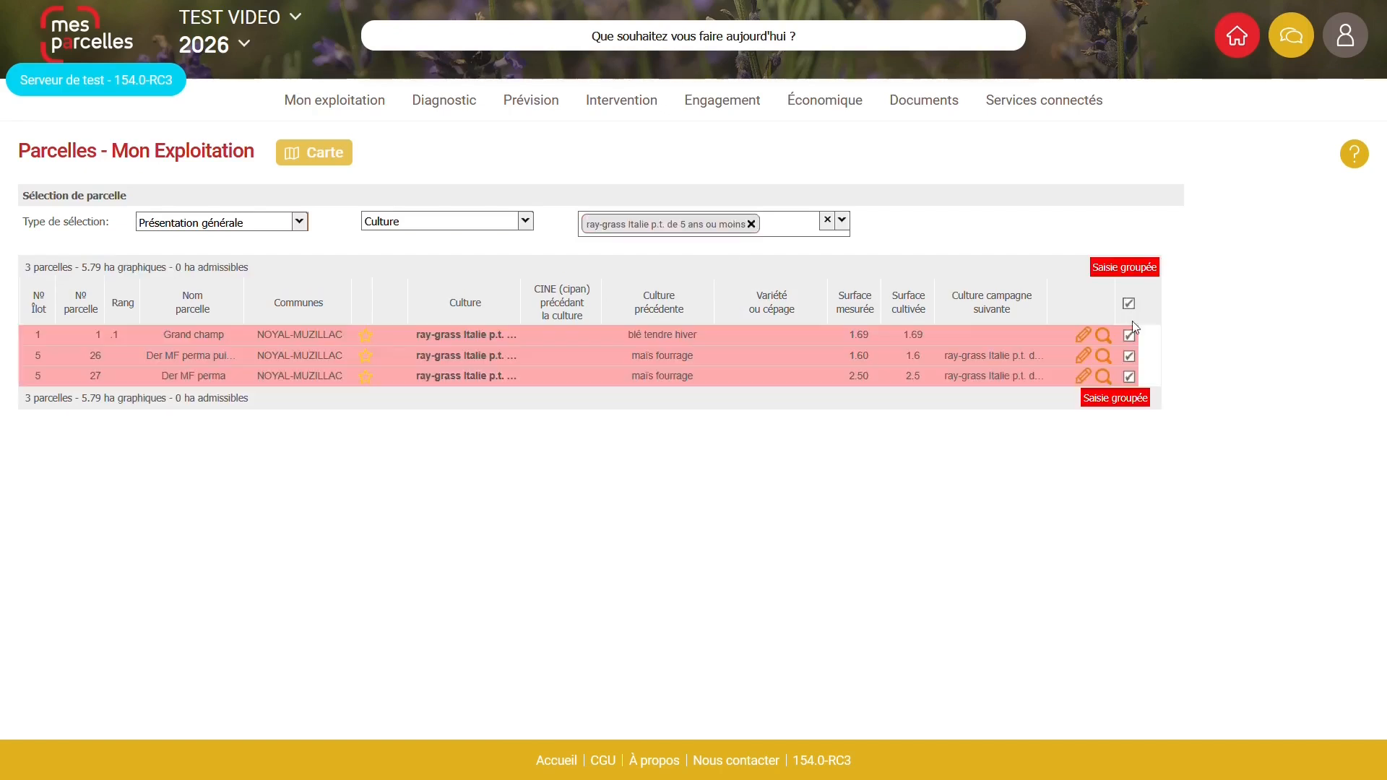
left_click(1130, 272)
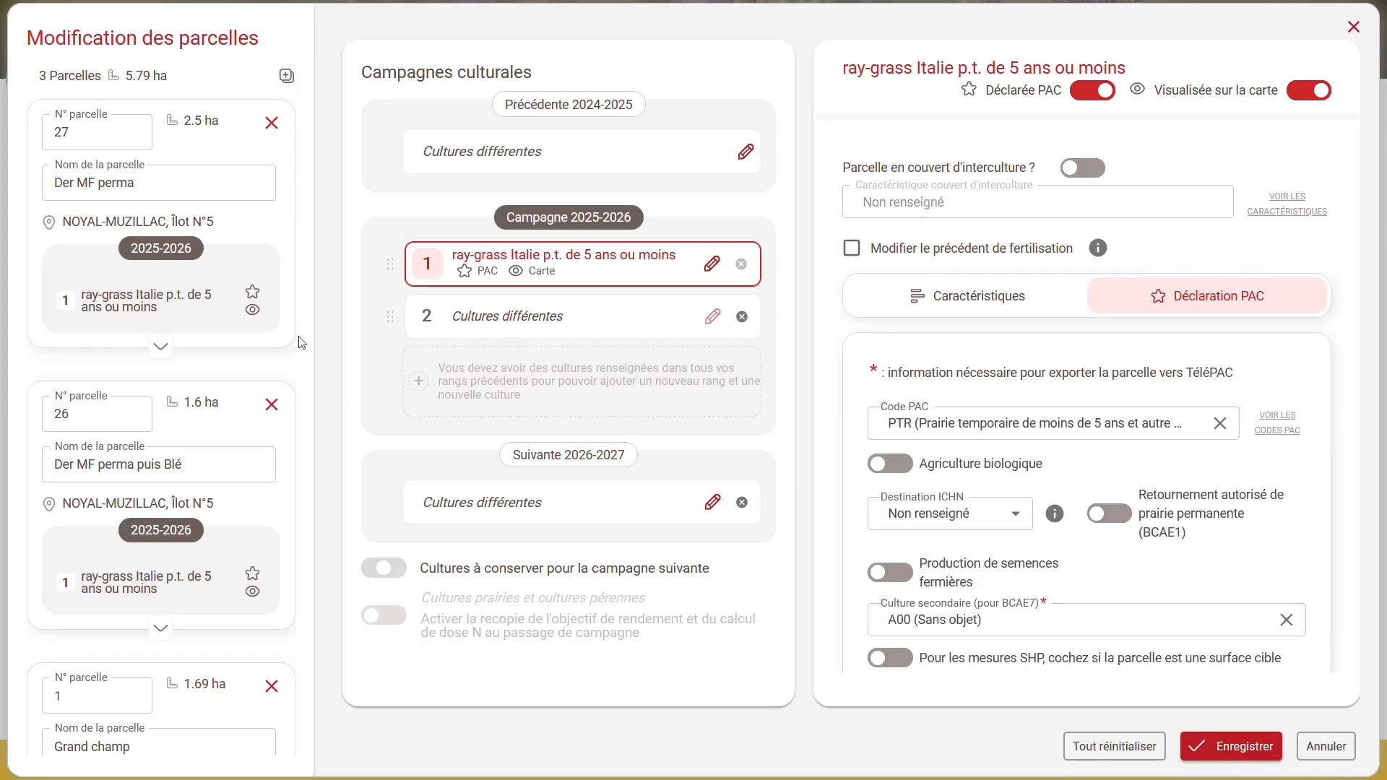
mouse_move(584, 330)
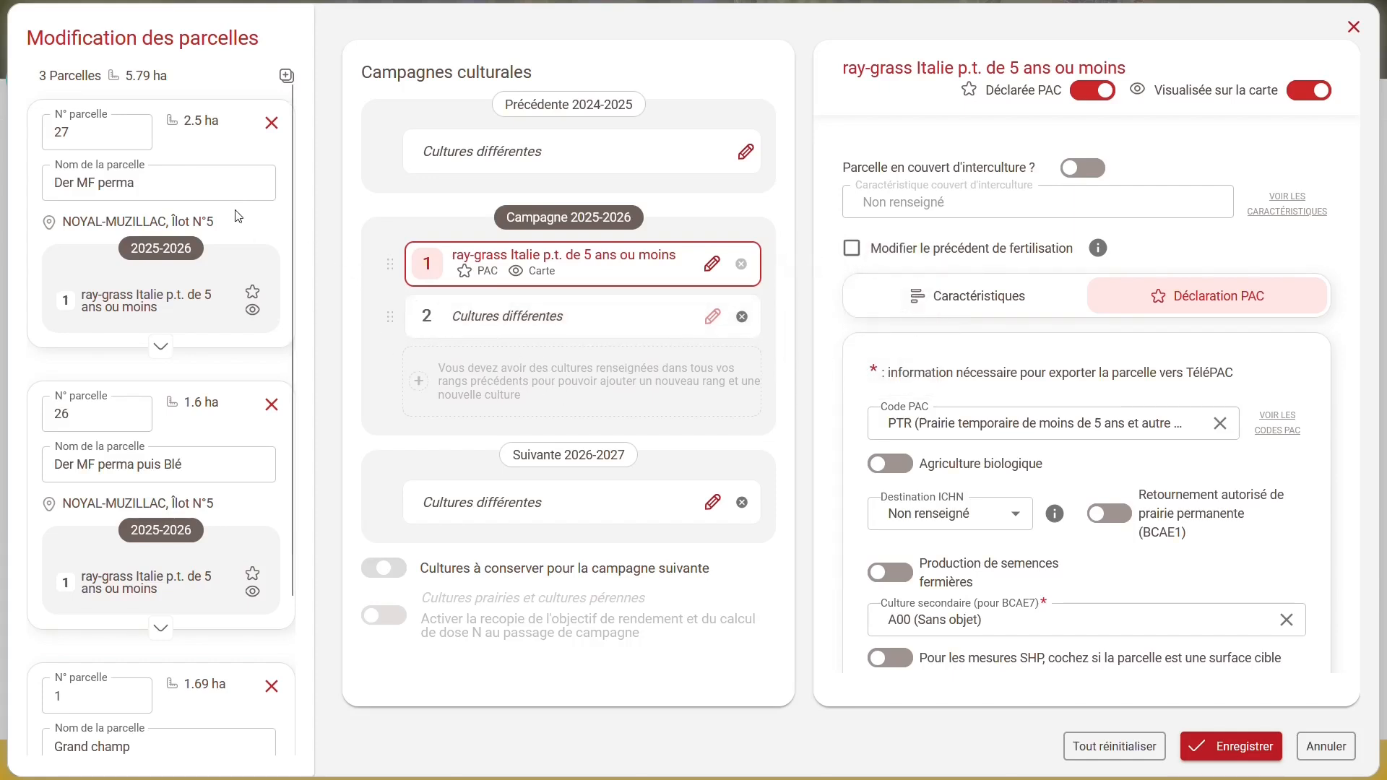
scroll(225, 224, "down", 3)
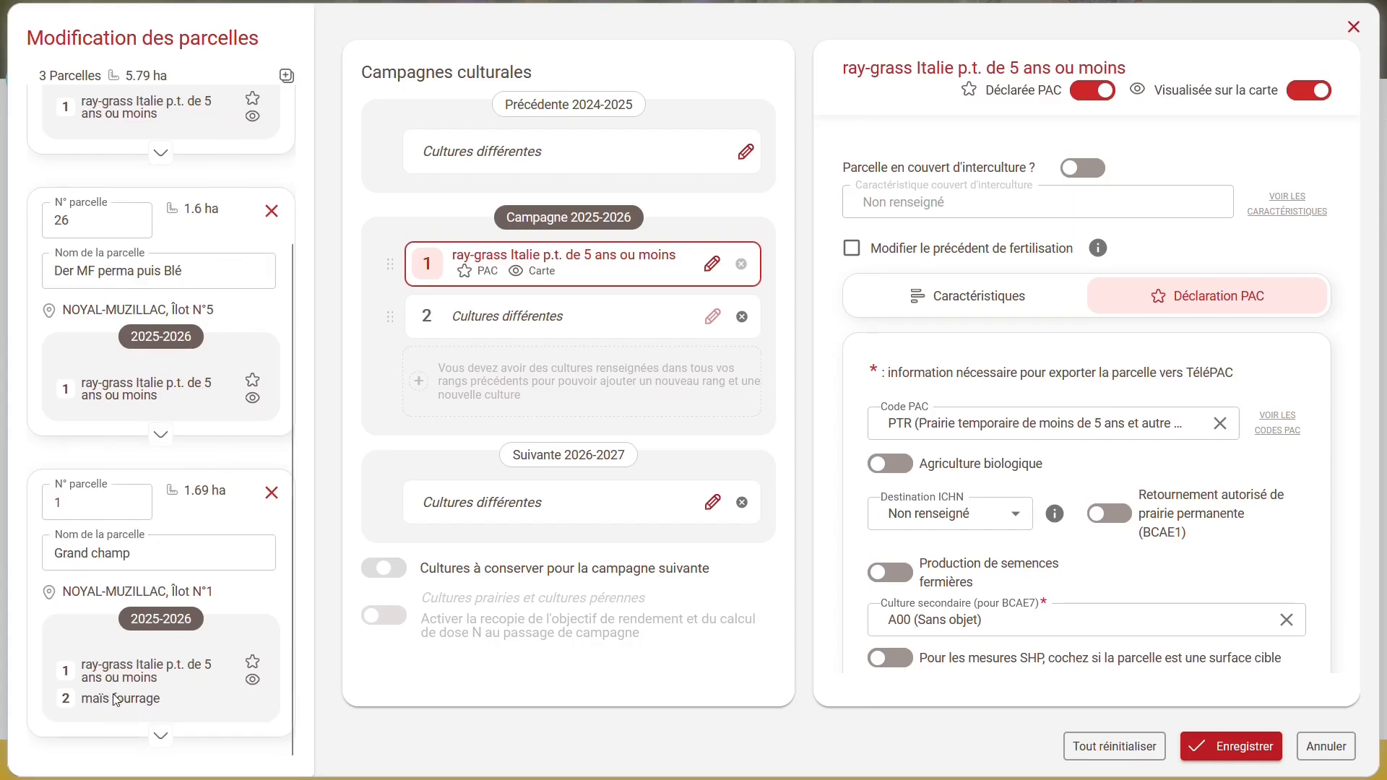
left_click(270, 495)
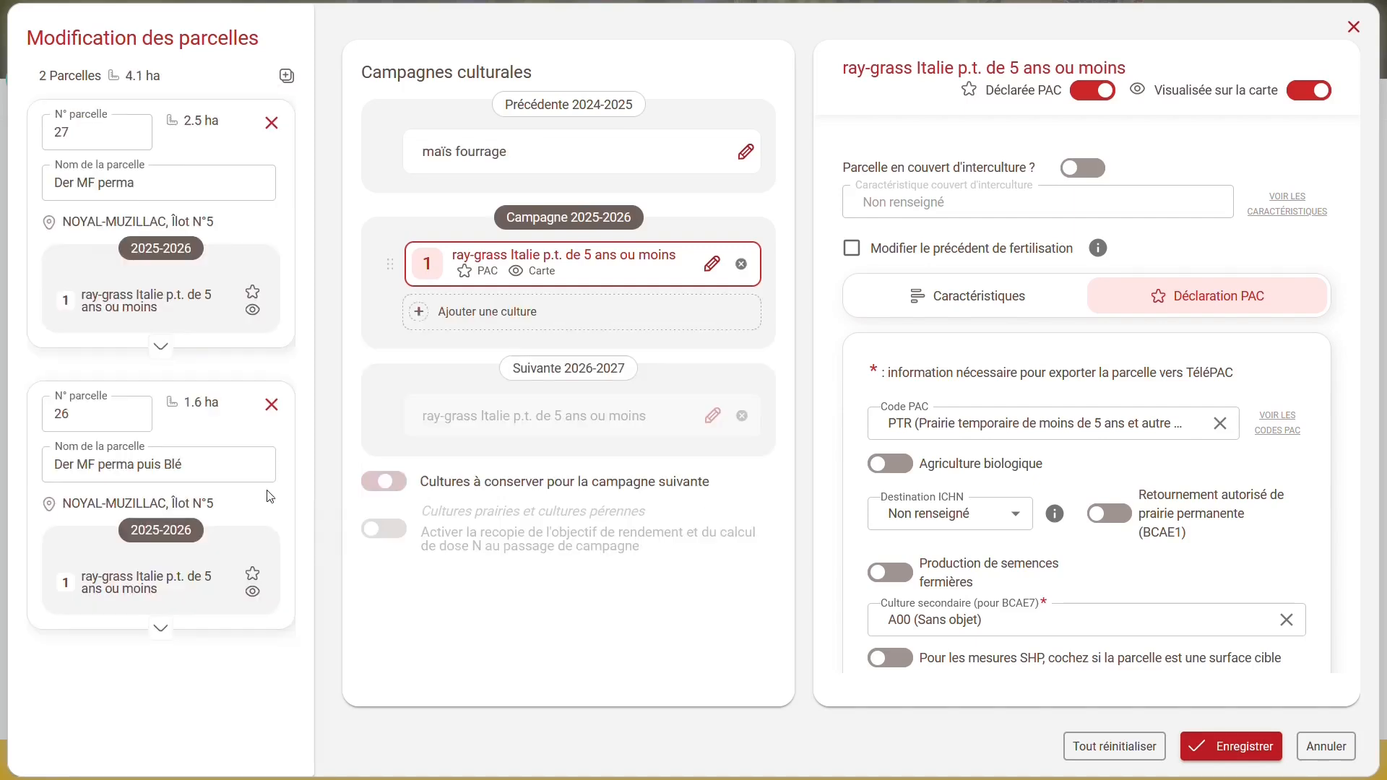
- Add maïs fourrage as the second 2025-2026 crop and make it the crop declared for PAC and shown on the map
left_click(475, 319)
type("ma")
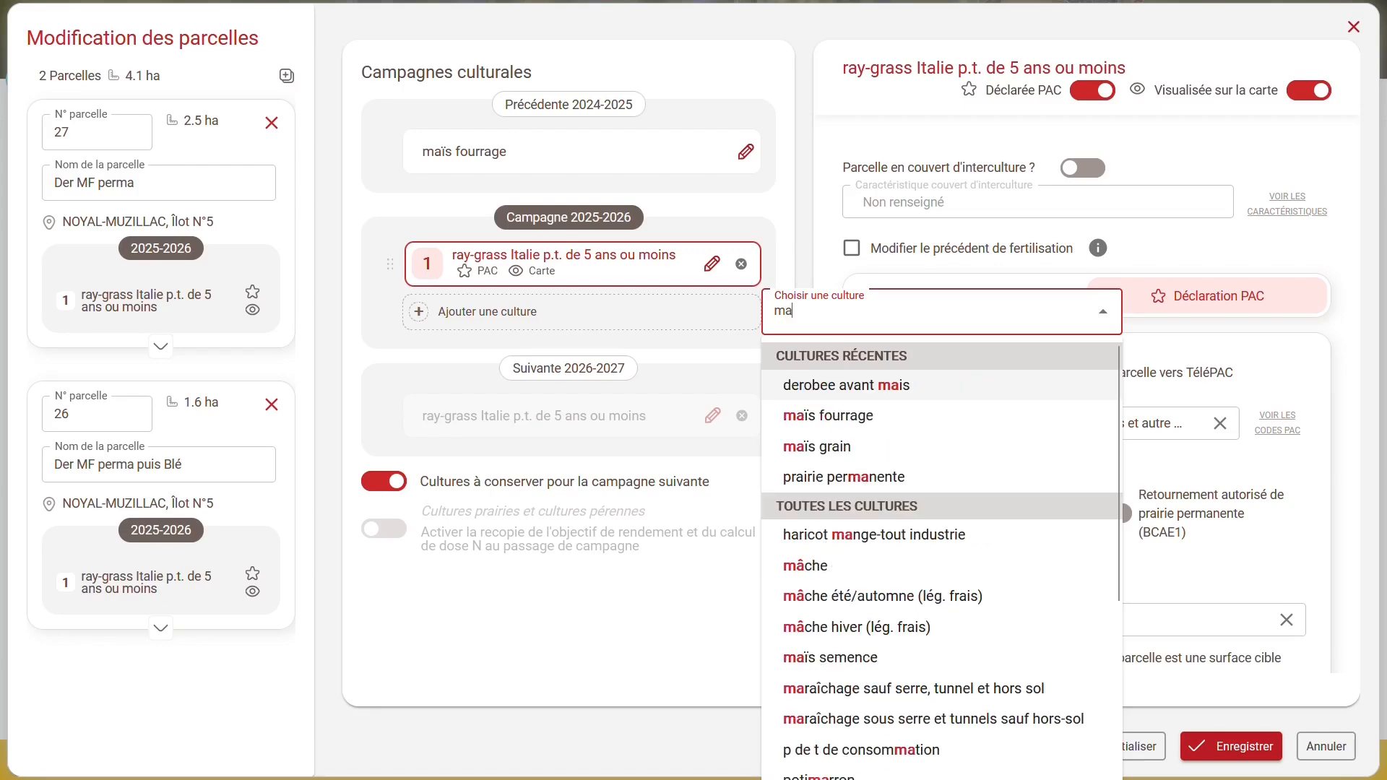
left_click(831, 419)
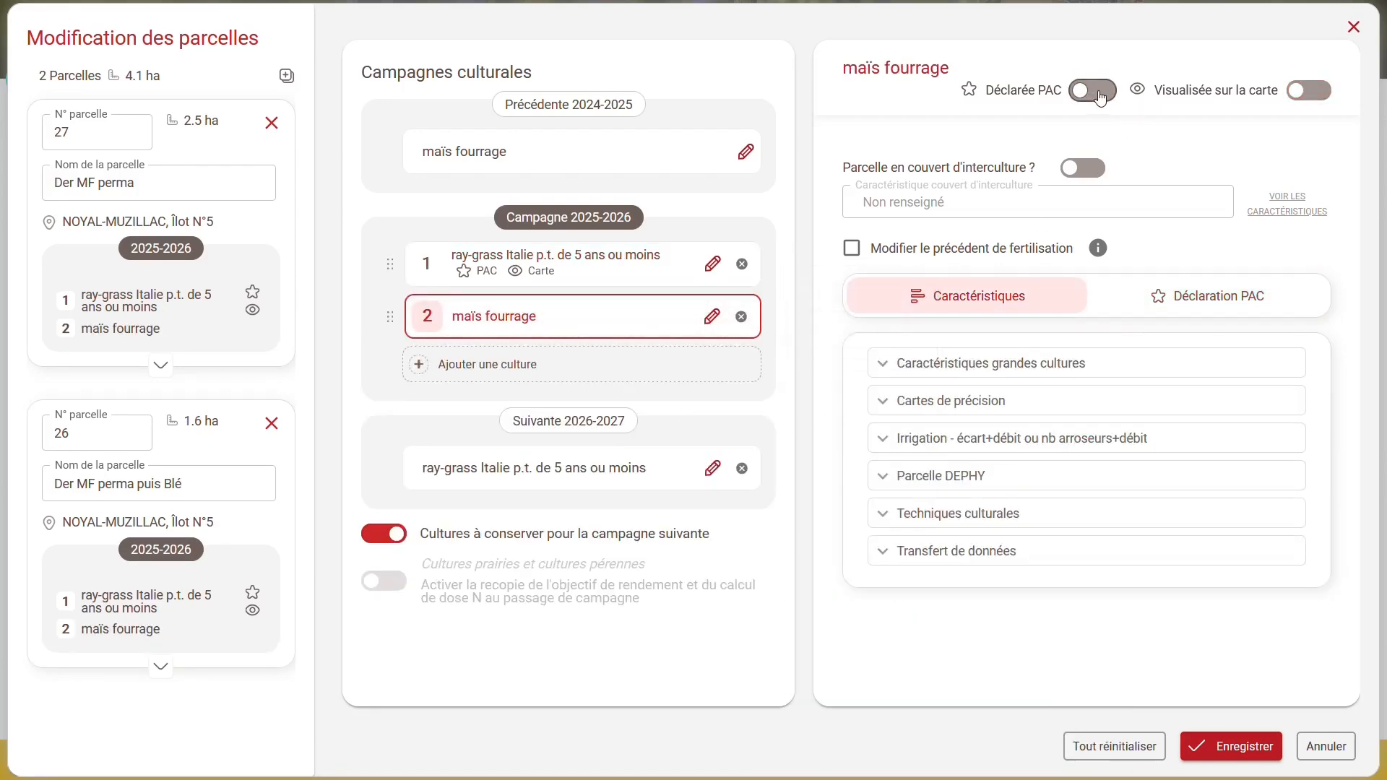
left_click(1094, 90)
left_click(1309, 91)
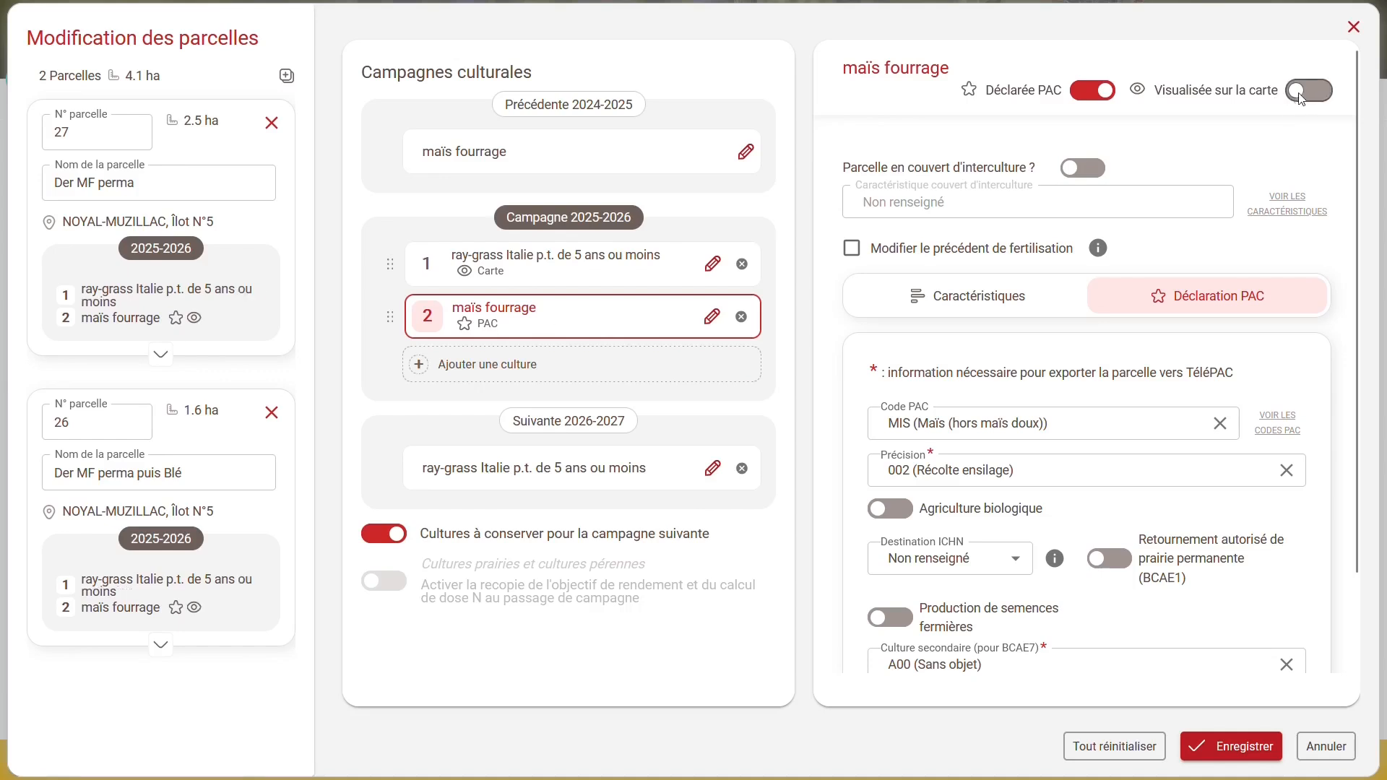
- Mark the first-rank ray-grass Italie as intercrop cover with the characteristic Couvert d'Interculture Exporté - Interculture Longue and save the grouped entry
left_click(578, 264)
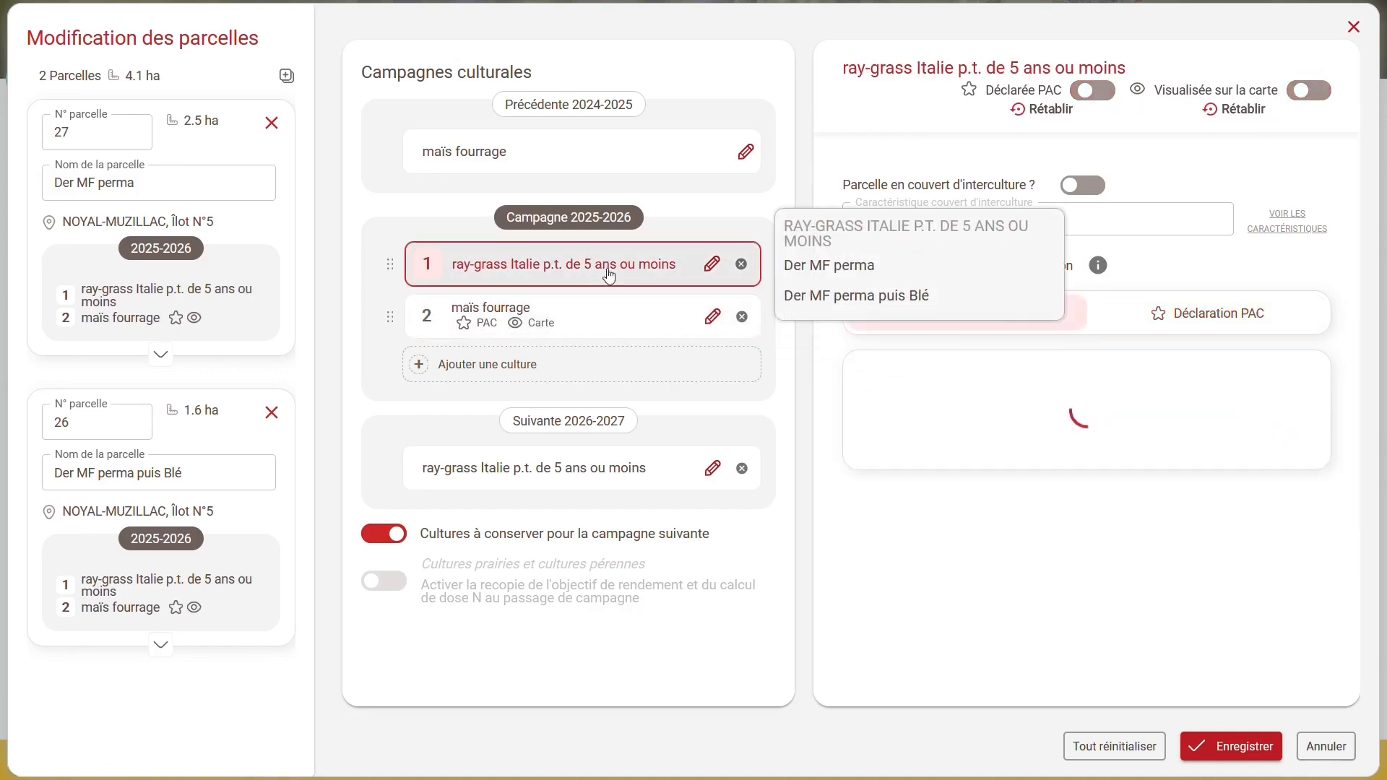
left_click(1075, 186)
left_click(1012, 219)
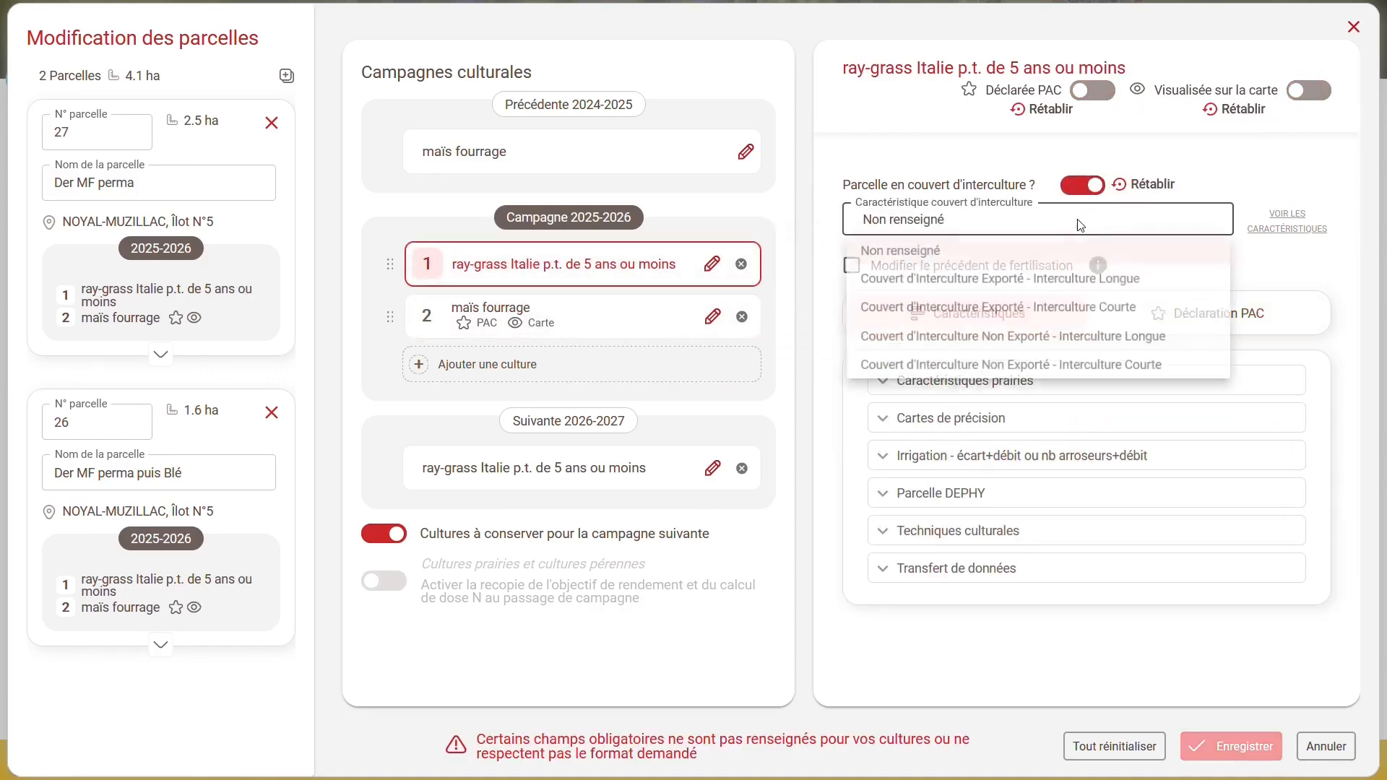
left_click(1095, 292)
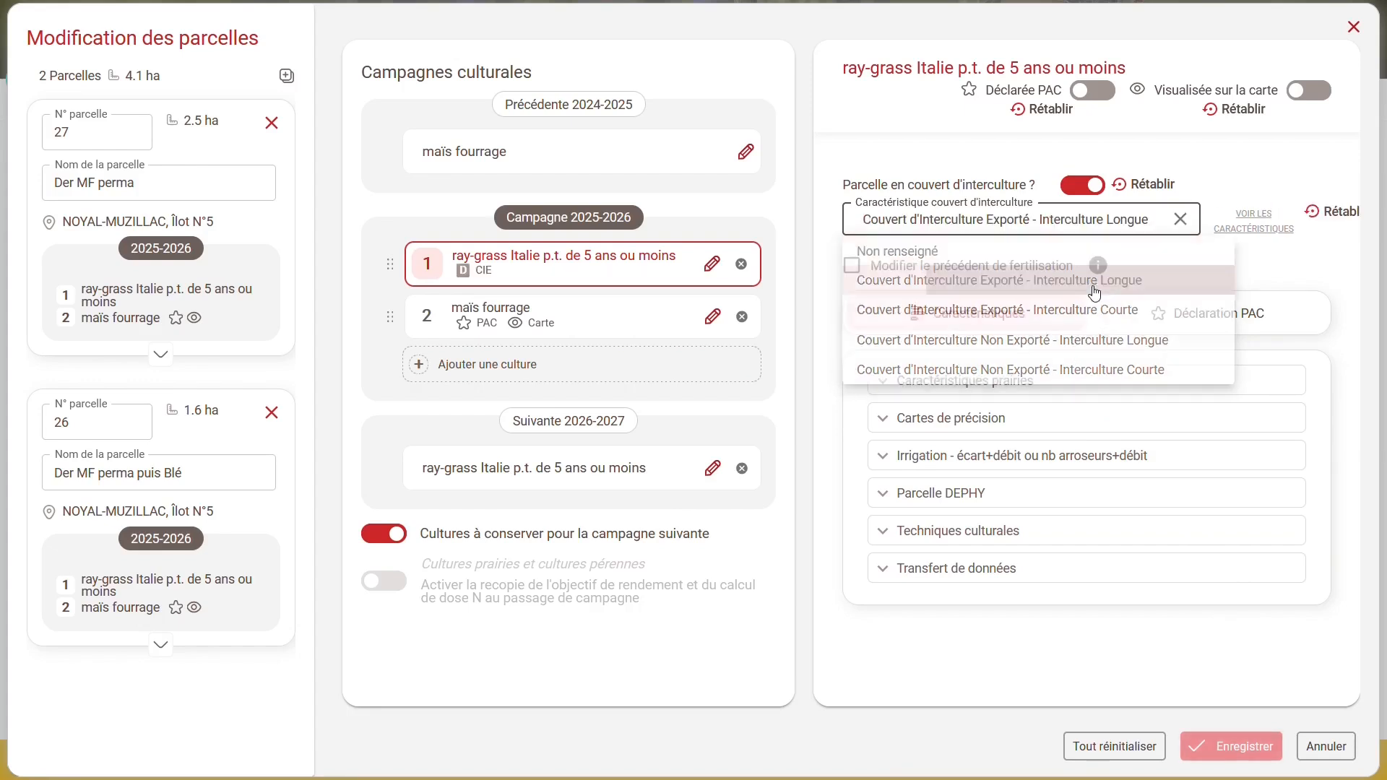
left_click(1221, 749)
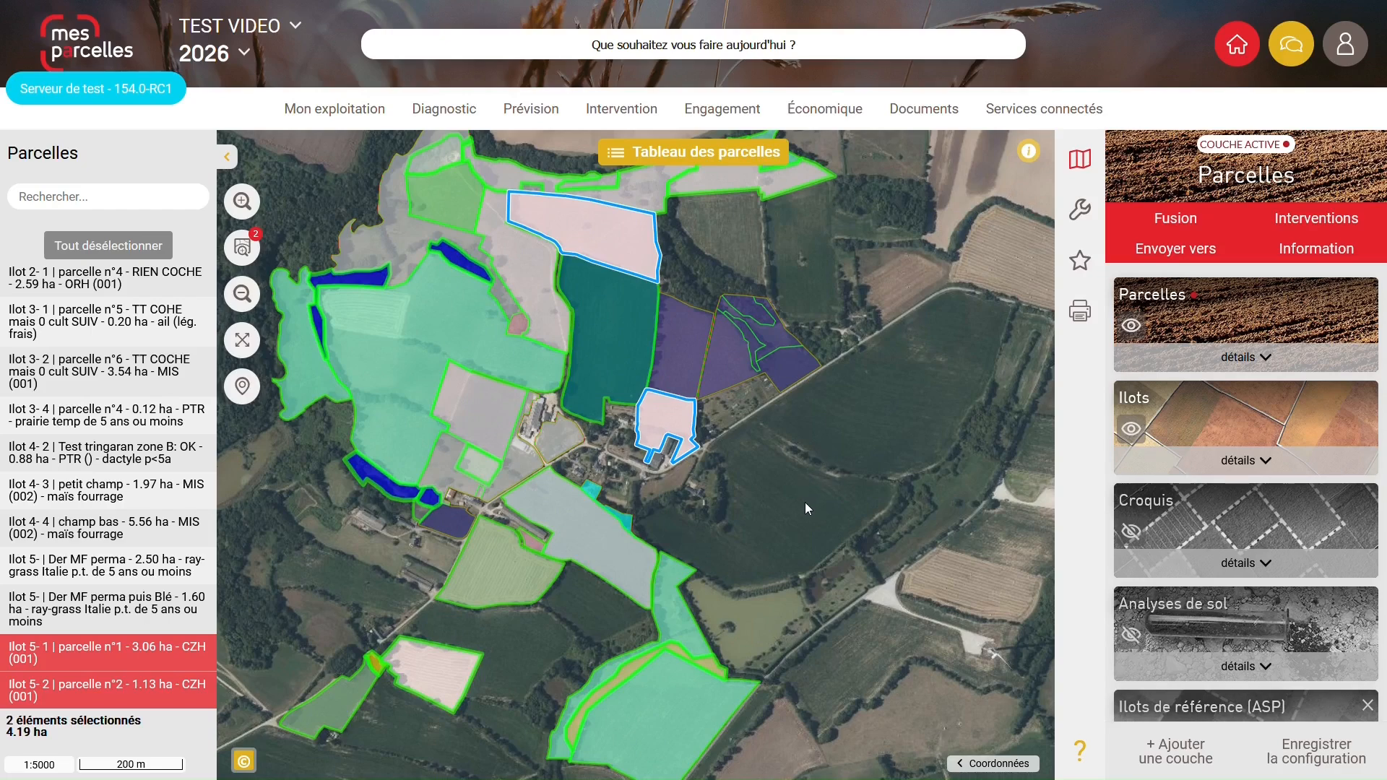
- Add petit champ and champ bas of îlot 4 to the two colza hiver parcels selected on the map
mouse_move(675, 430)
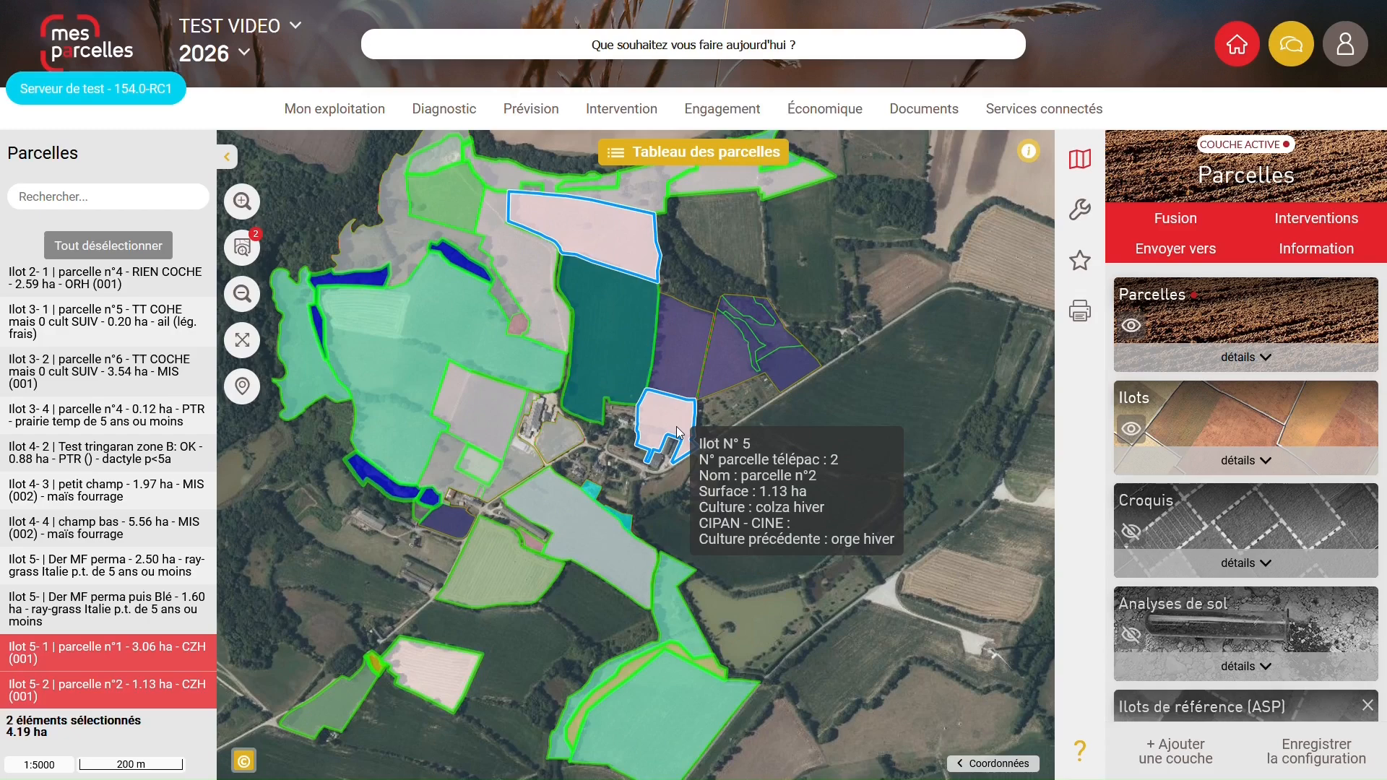
mouse_move(608, 266)
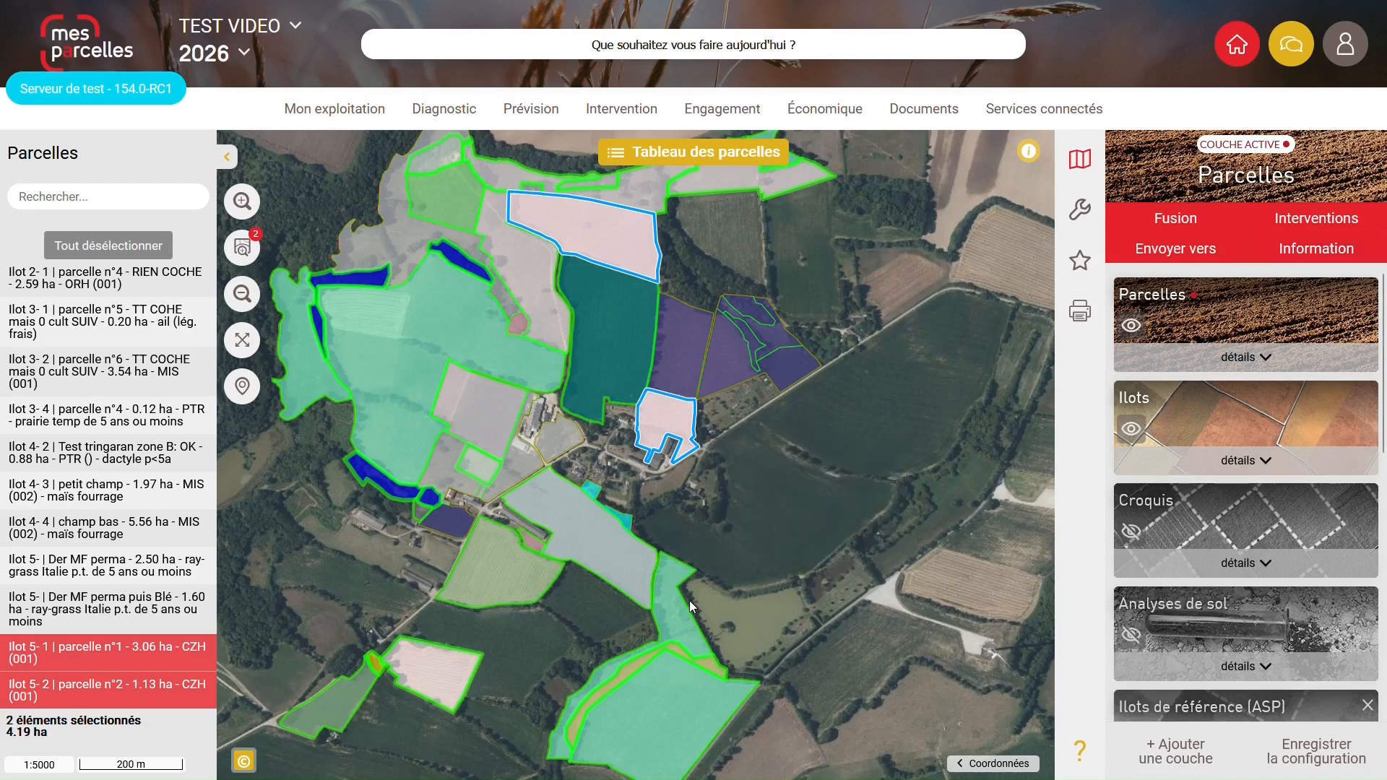
left_click(669, 599)
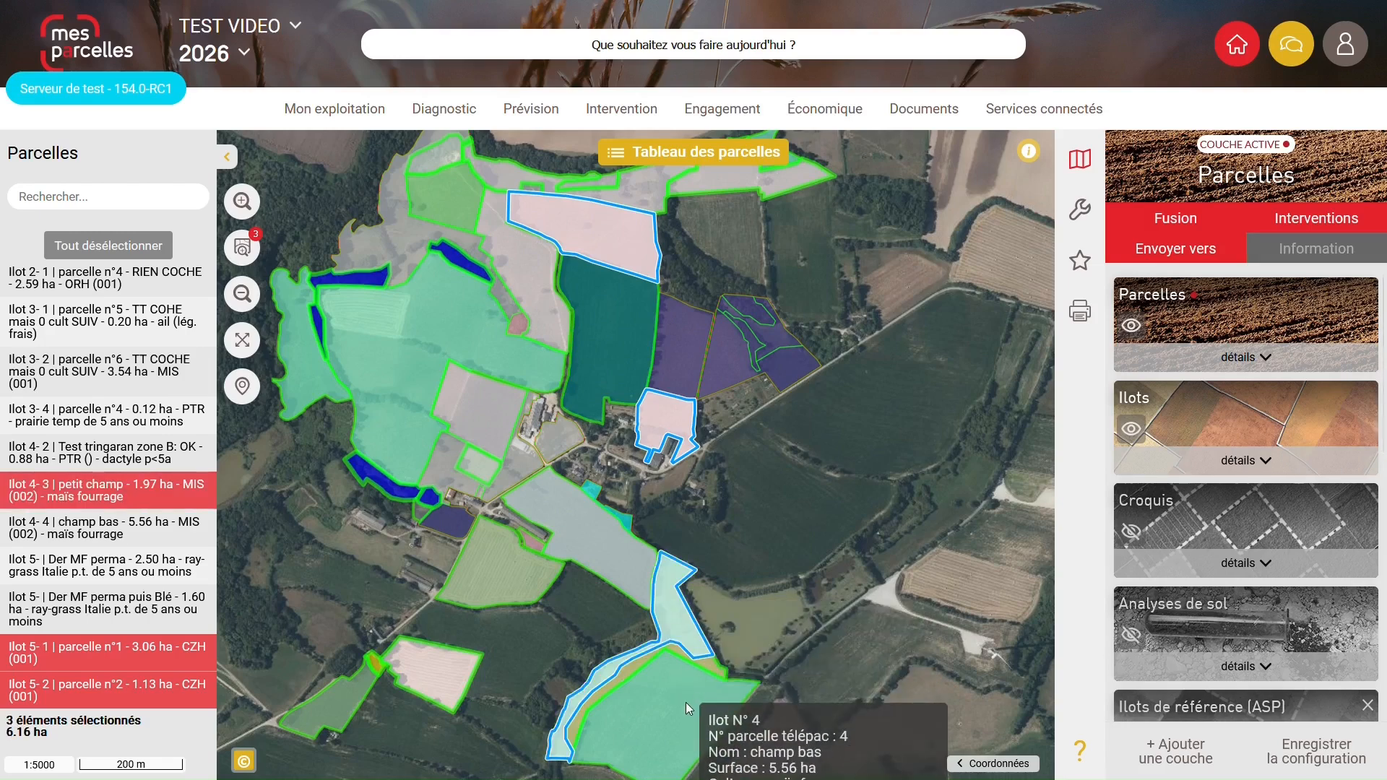
left_click(687, 702)
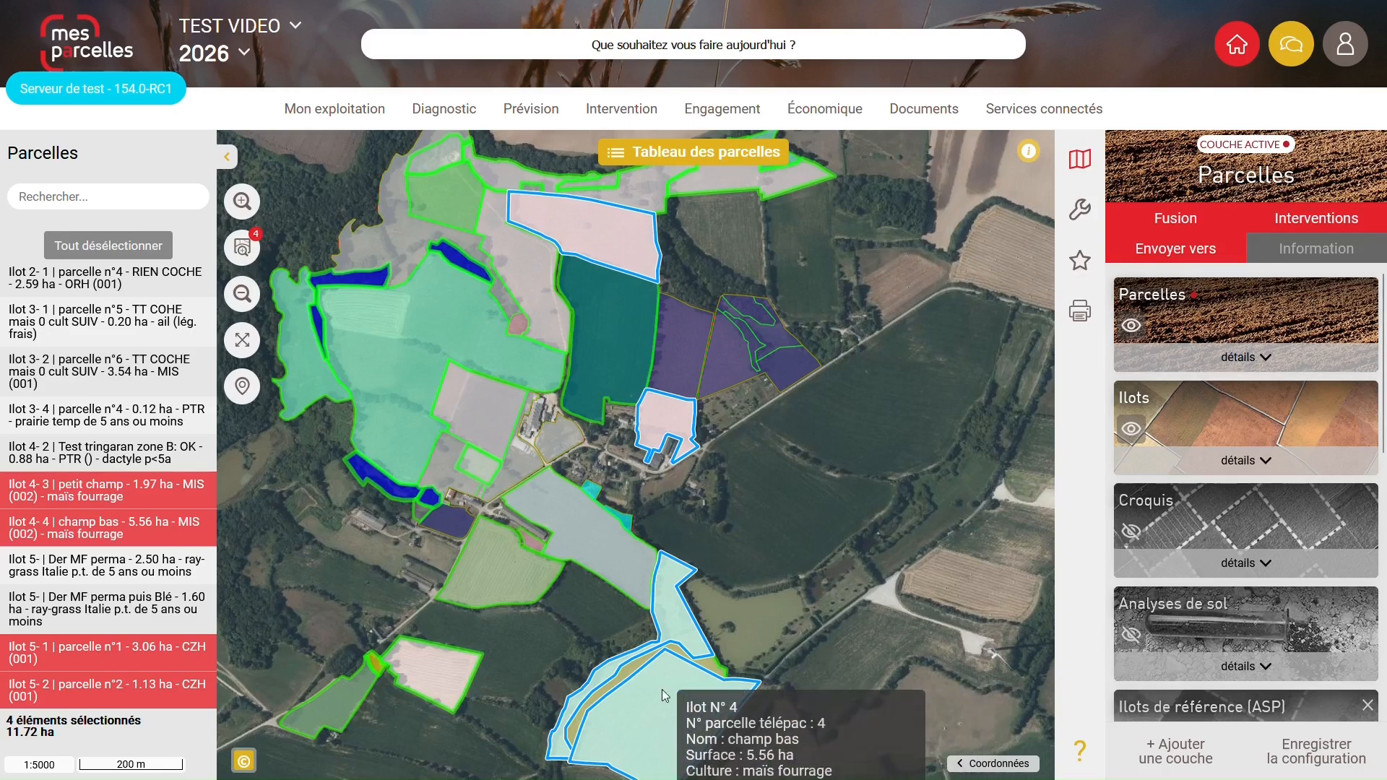
left_click(670, 608)
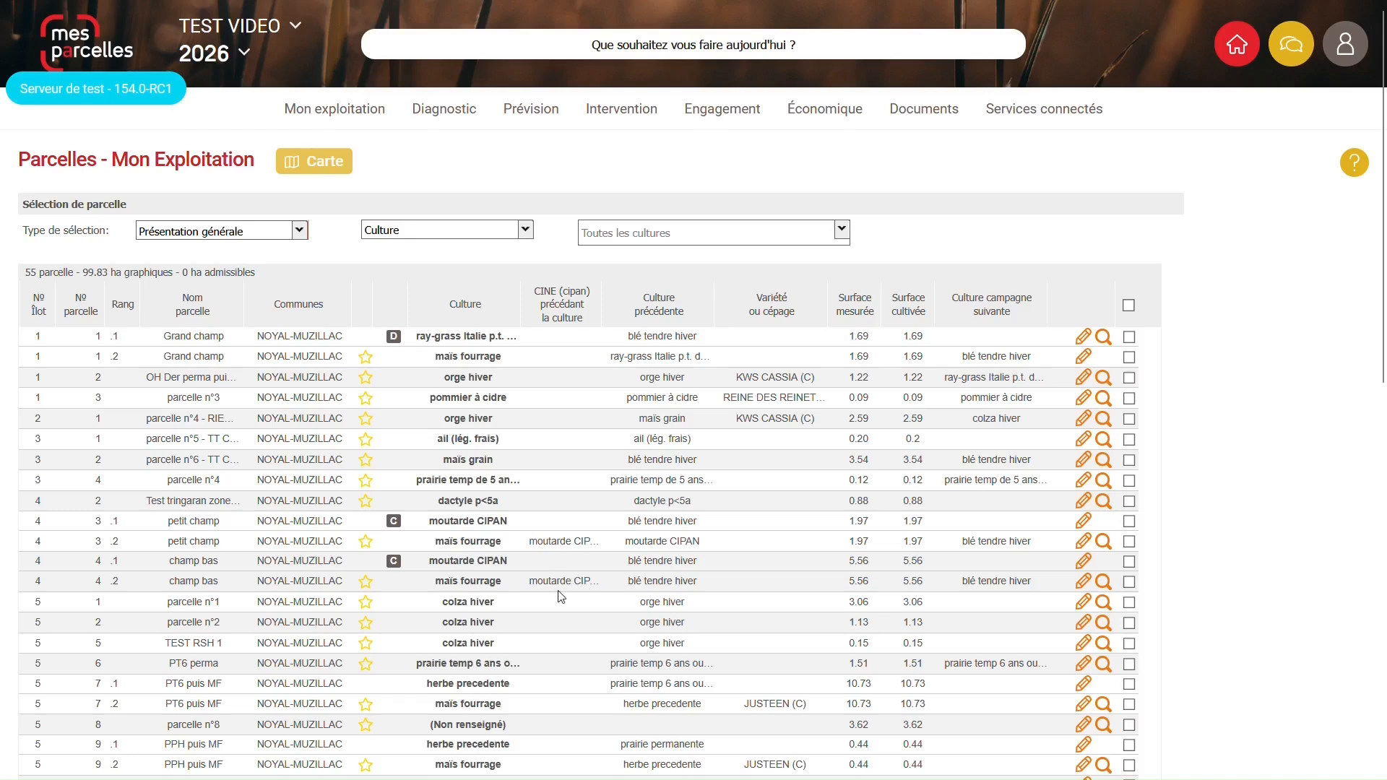
- Open a grouped entry for the rank 1 rows of petit champ and champ bas plus îlot 5 parcelle n°1 and parcelle n°2
scroll(560, 580, "down", 1)
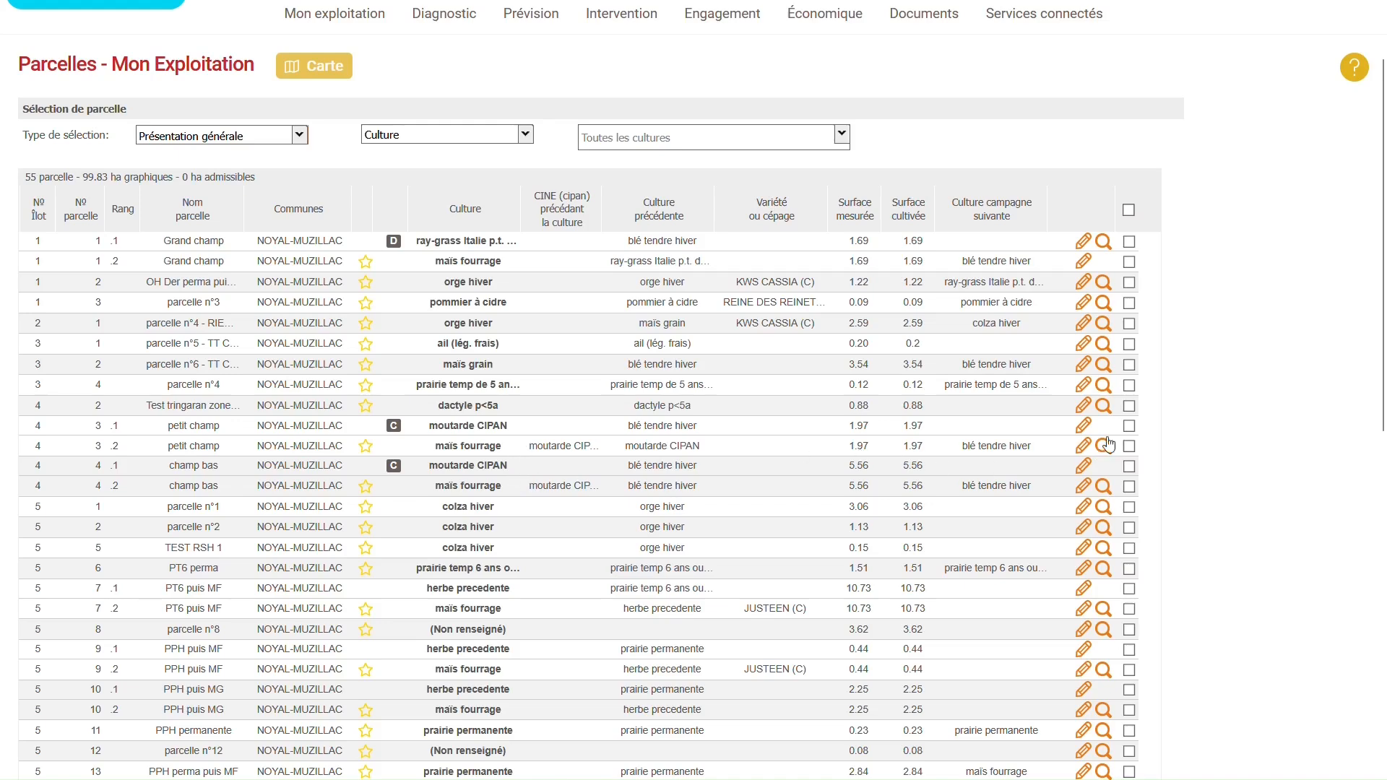
left_click(1129, 425)
left_click(1129, 466)
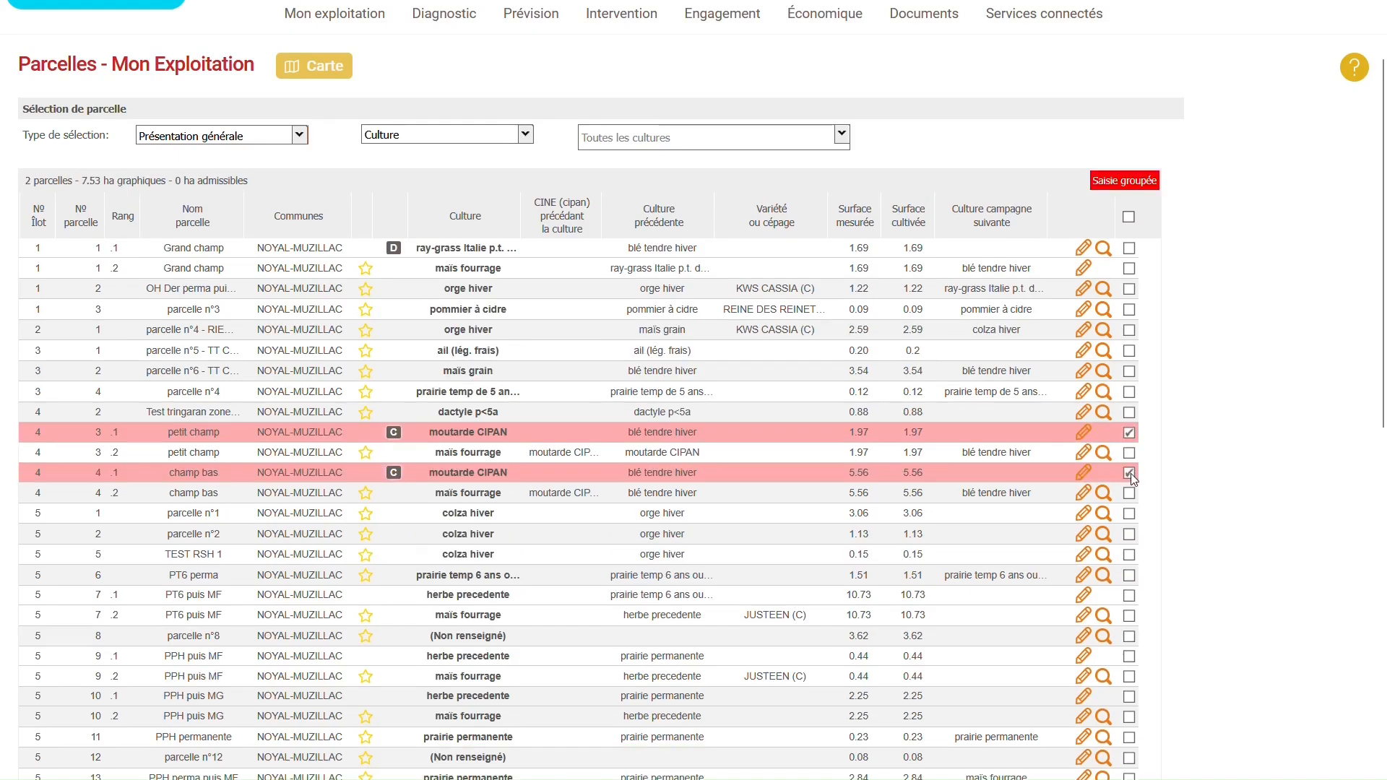
left_click(1129, 514)
left_click(1129, 534)
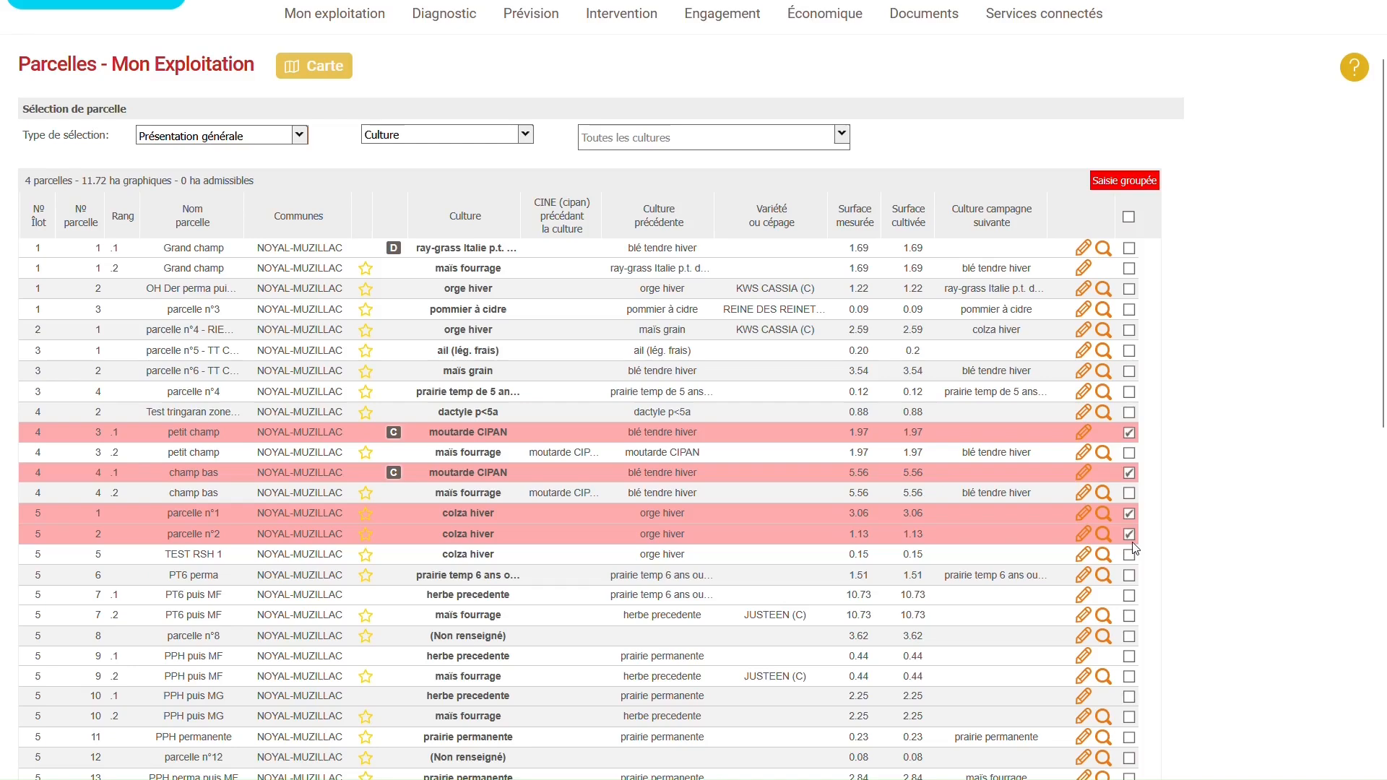
left_click(1116, 189)
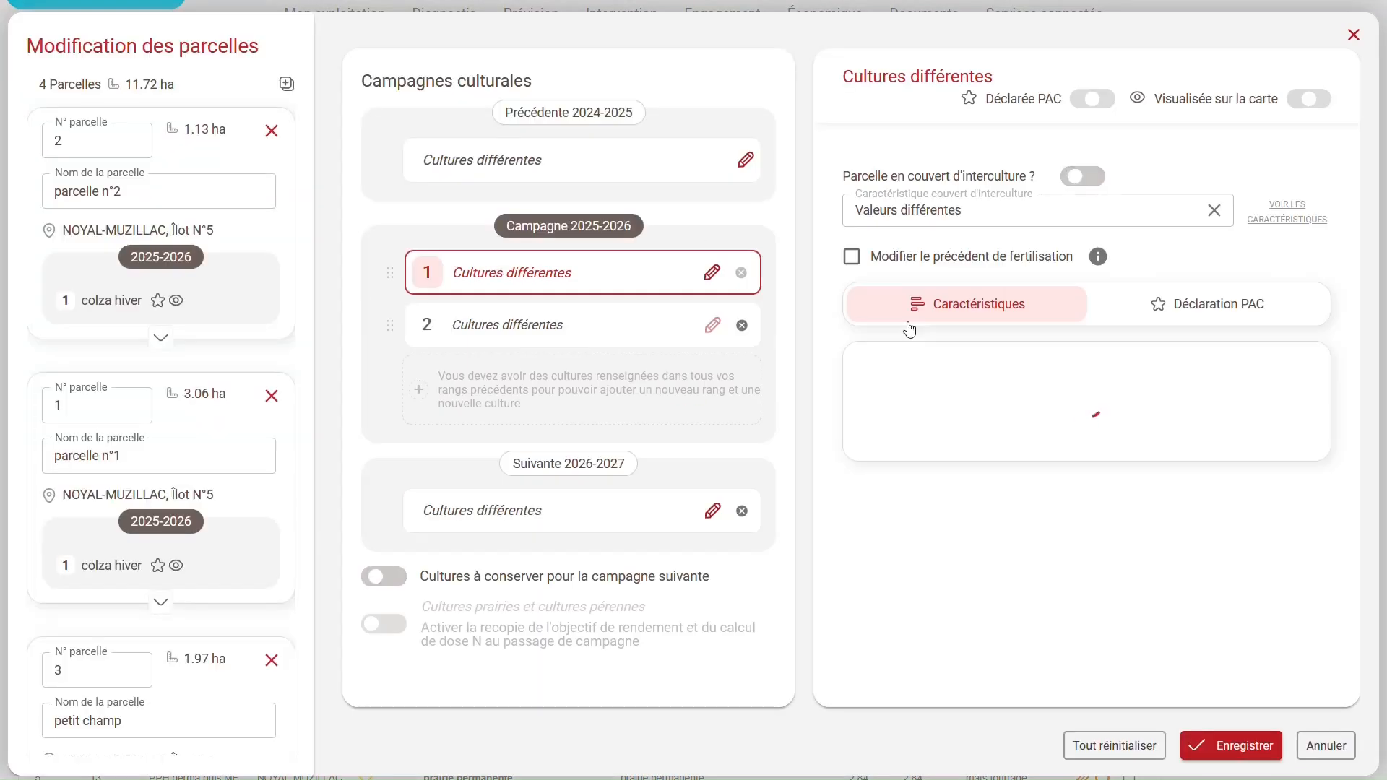
- Examine which parcels hold differing crops in the 2025-2026 and 2026-2027 campaigns, and look at the following crop's choices
mouse_move(629, 275)
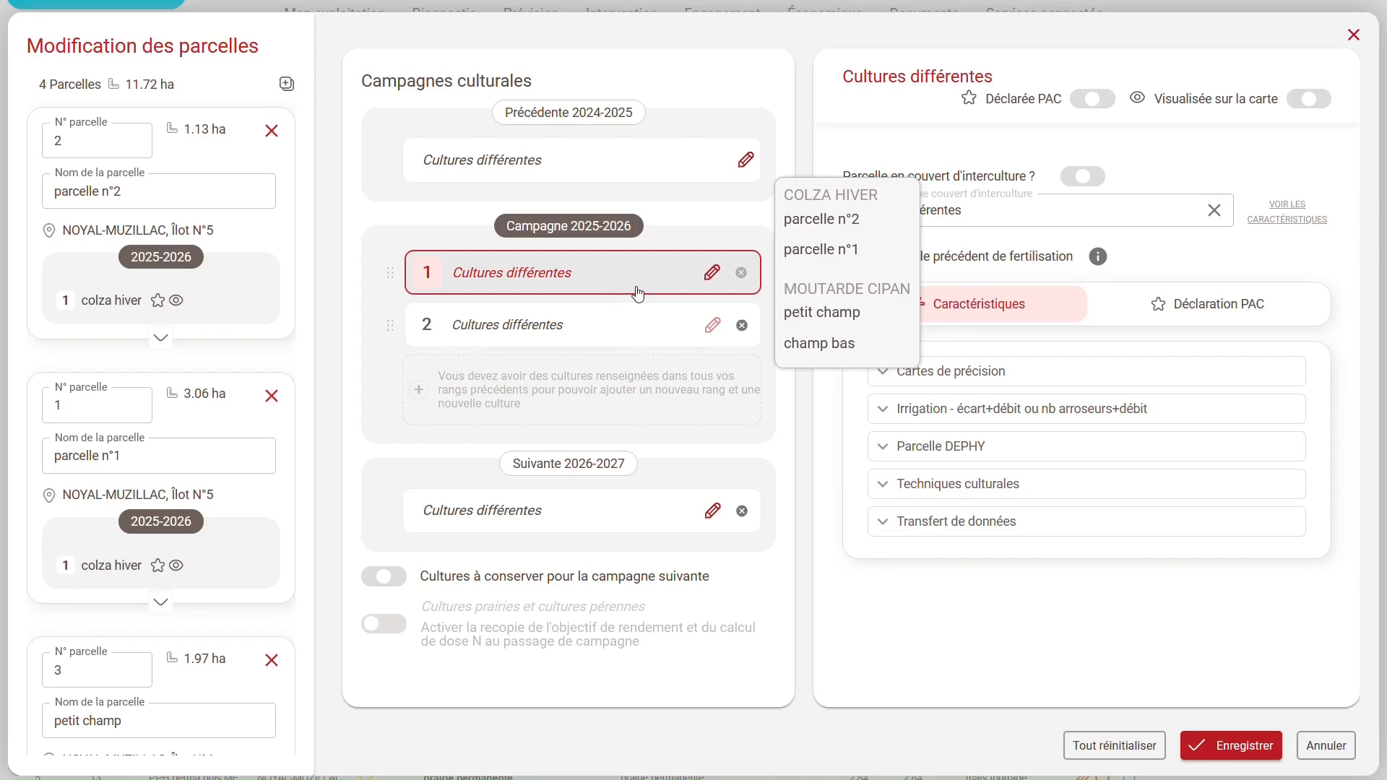
mouse_move(641, 326)
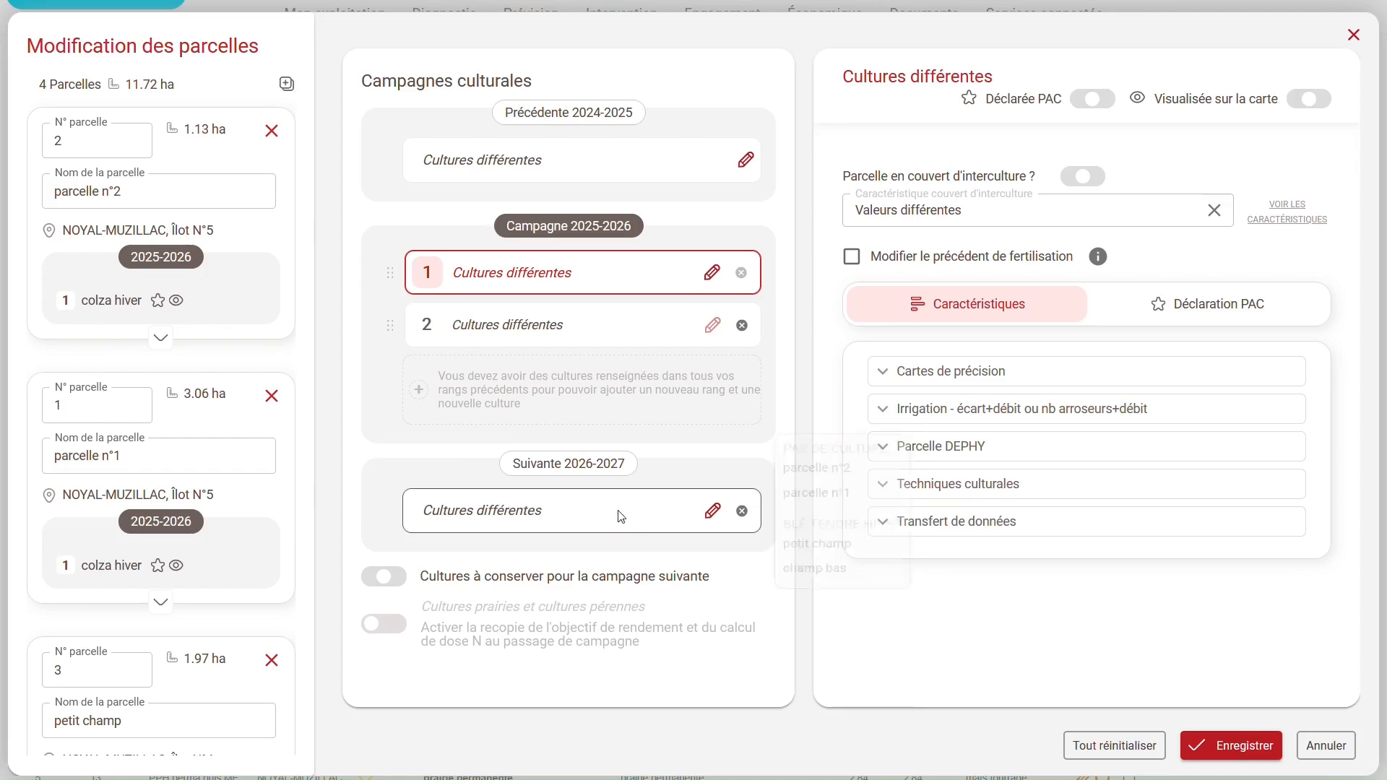
mouse_move(635, 520)
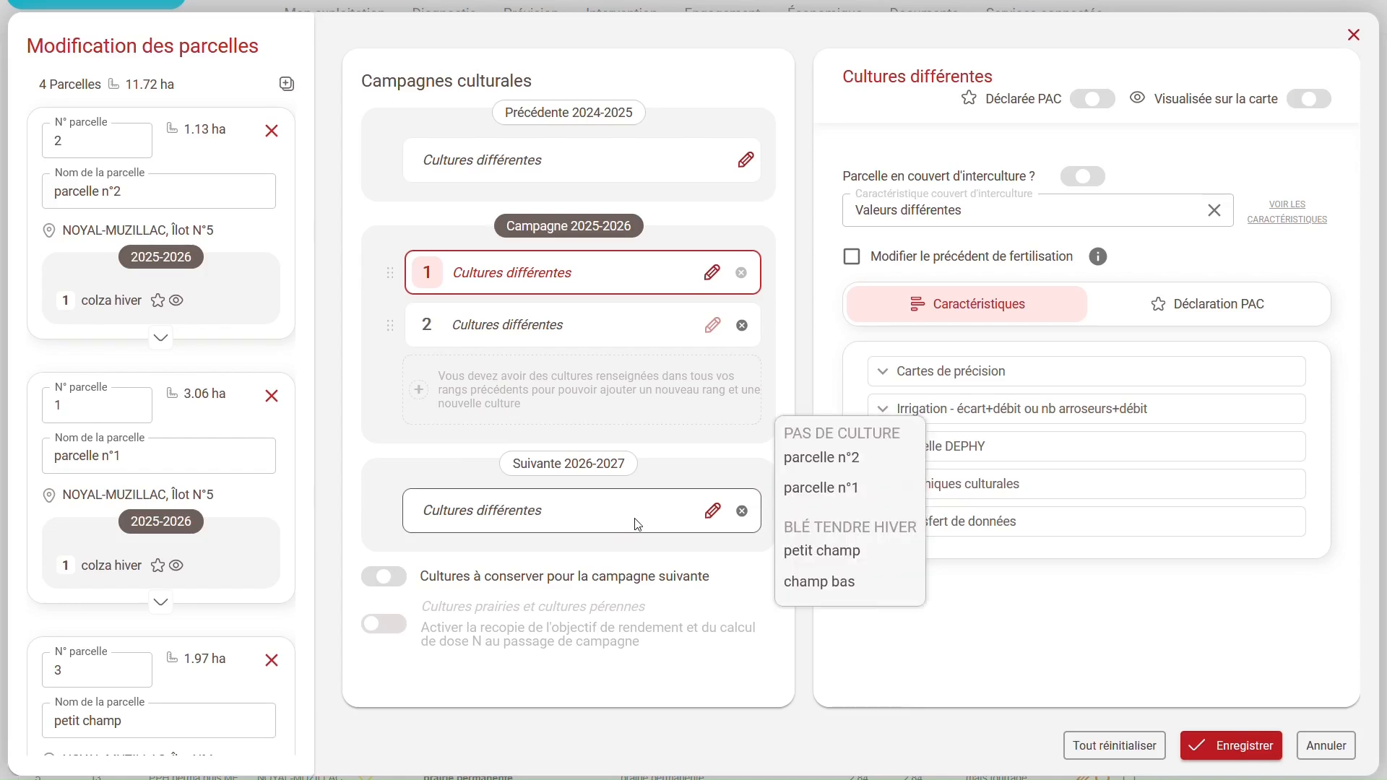
left_click(705, 516)
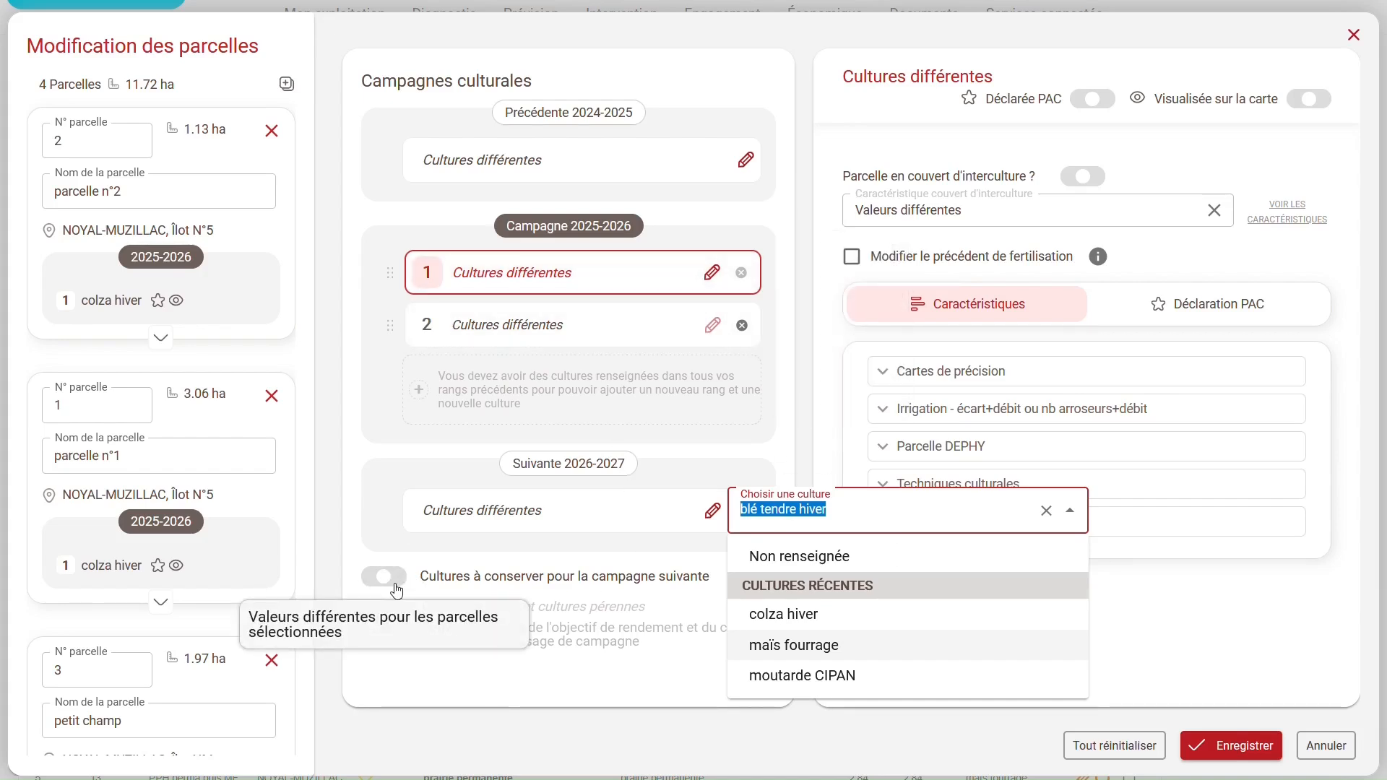
left_click(653, 546)
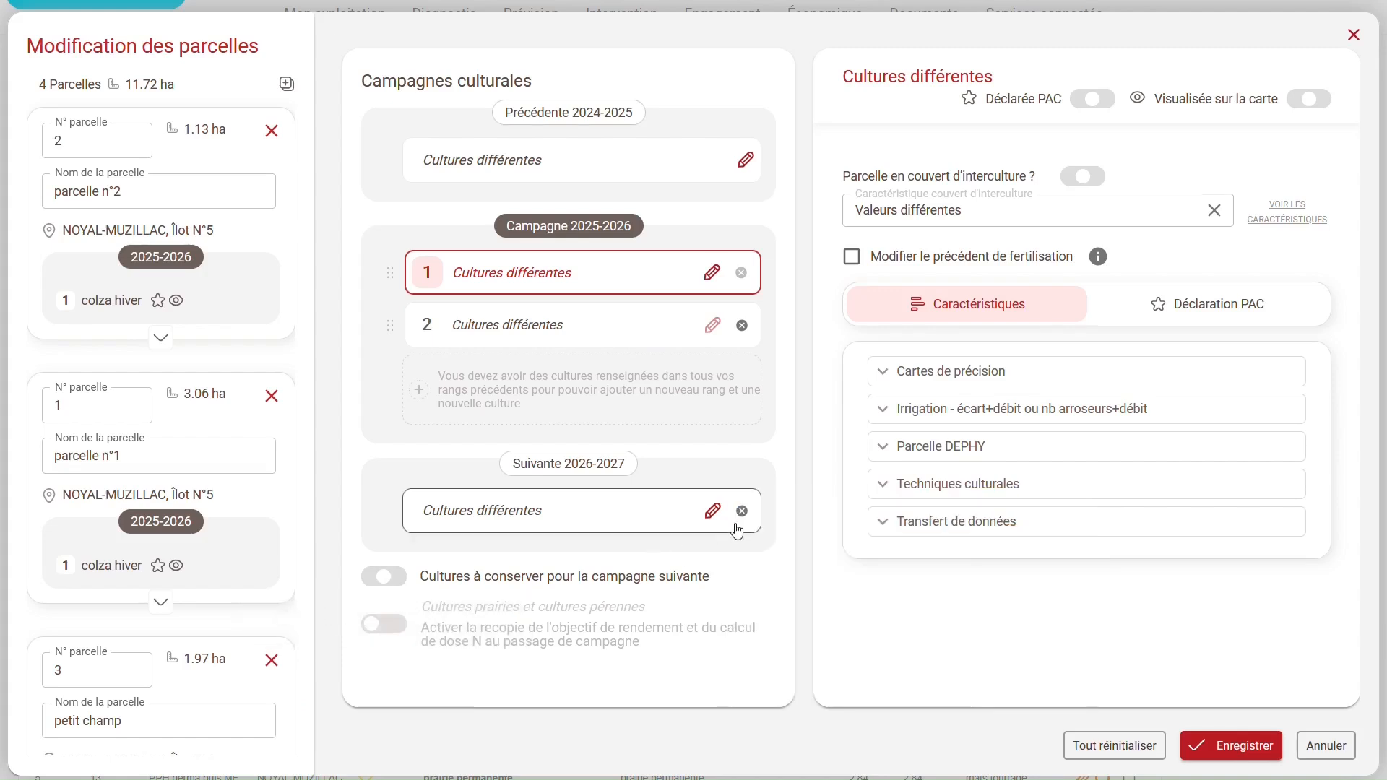
mouse_move(715, 517)
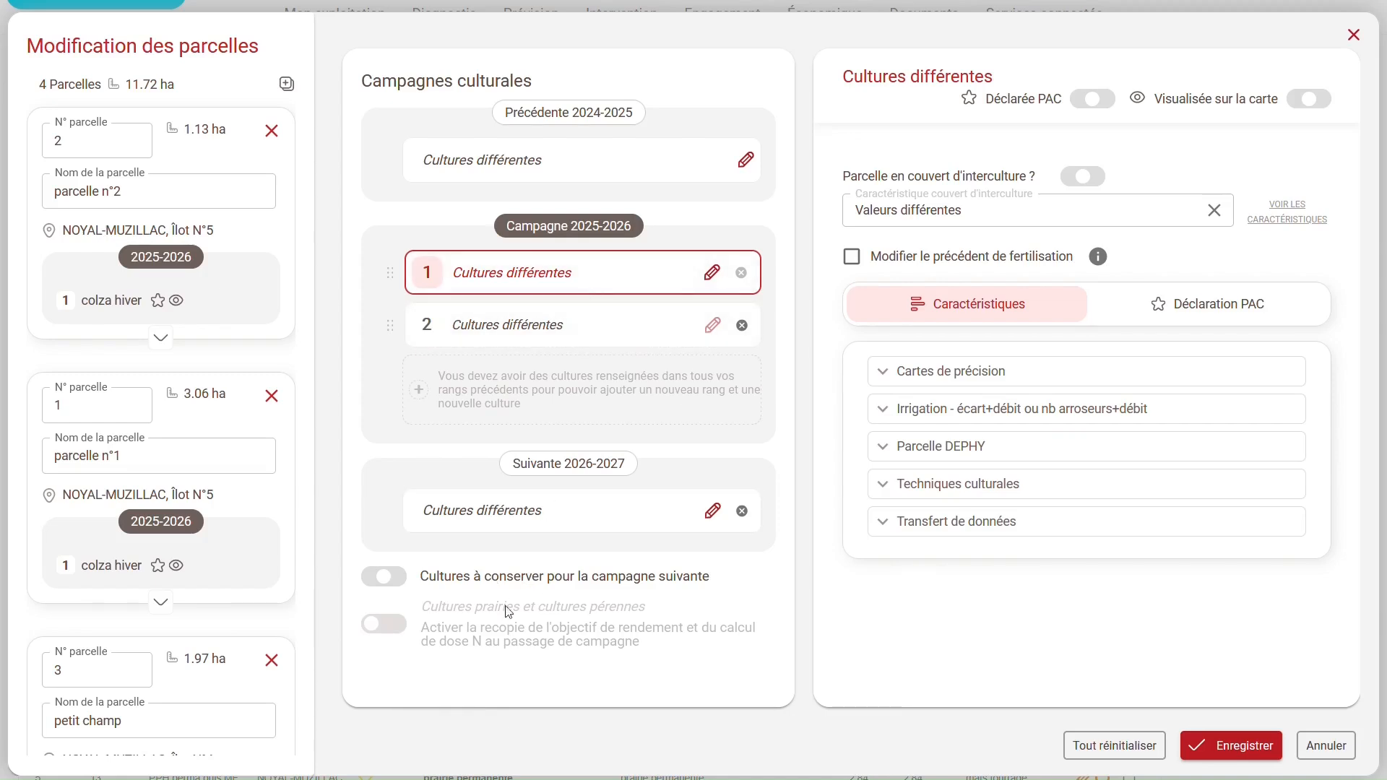
- Turn off keeping crops for the following campaign, set the 2026-2027 crop to blé tendre hiver for all four parcels, and save
left_click(390, 577)
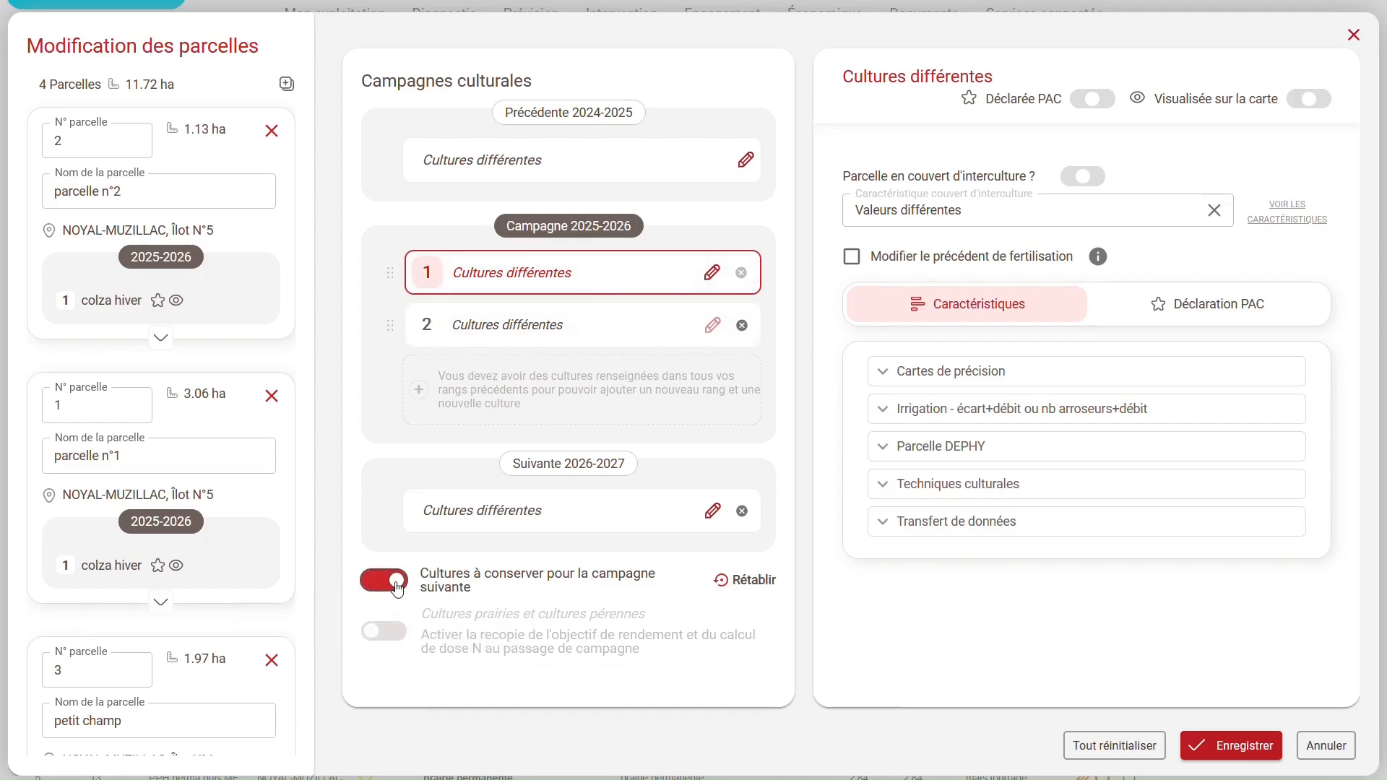
left_click(396, 588)
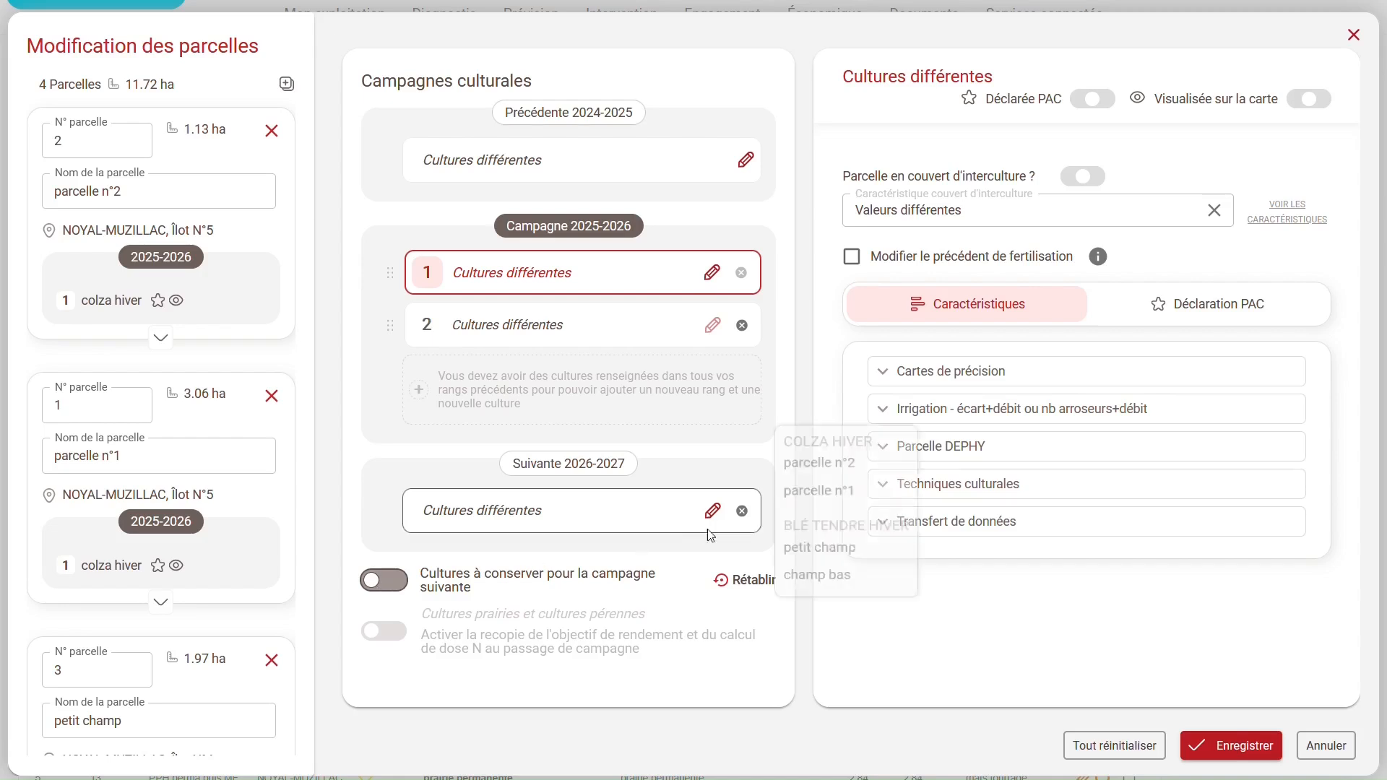
left_click(712, 510)
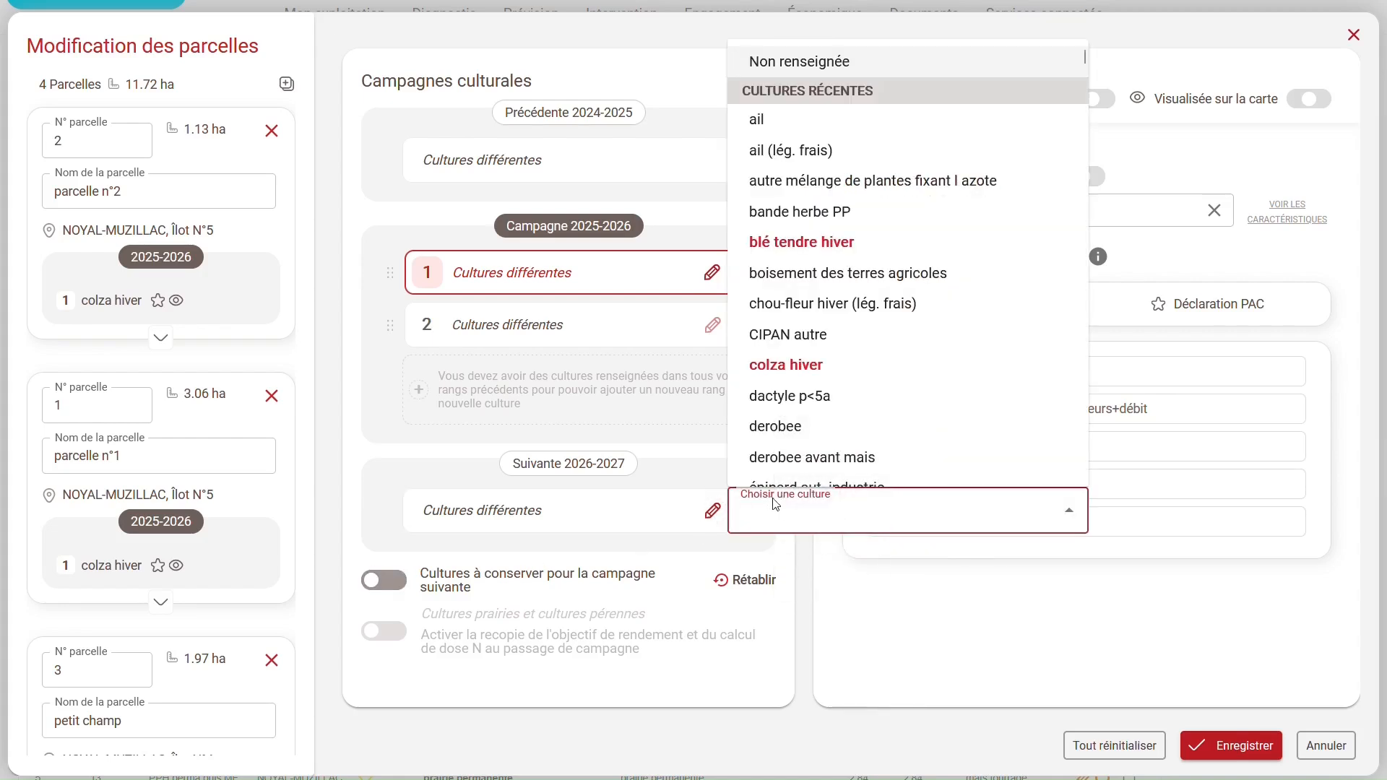
type("blé")
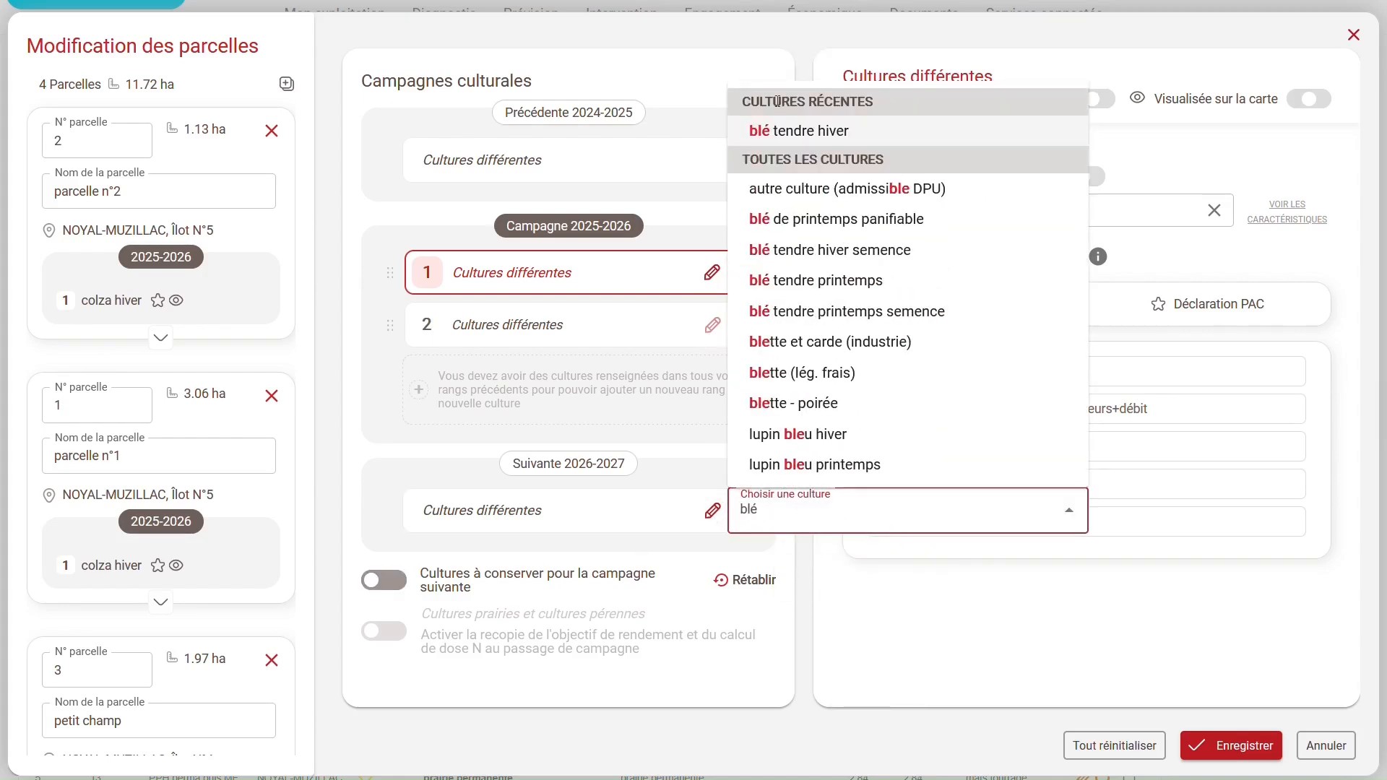
left_click(783, 135)
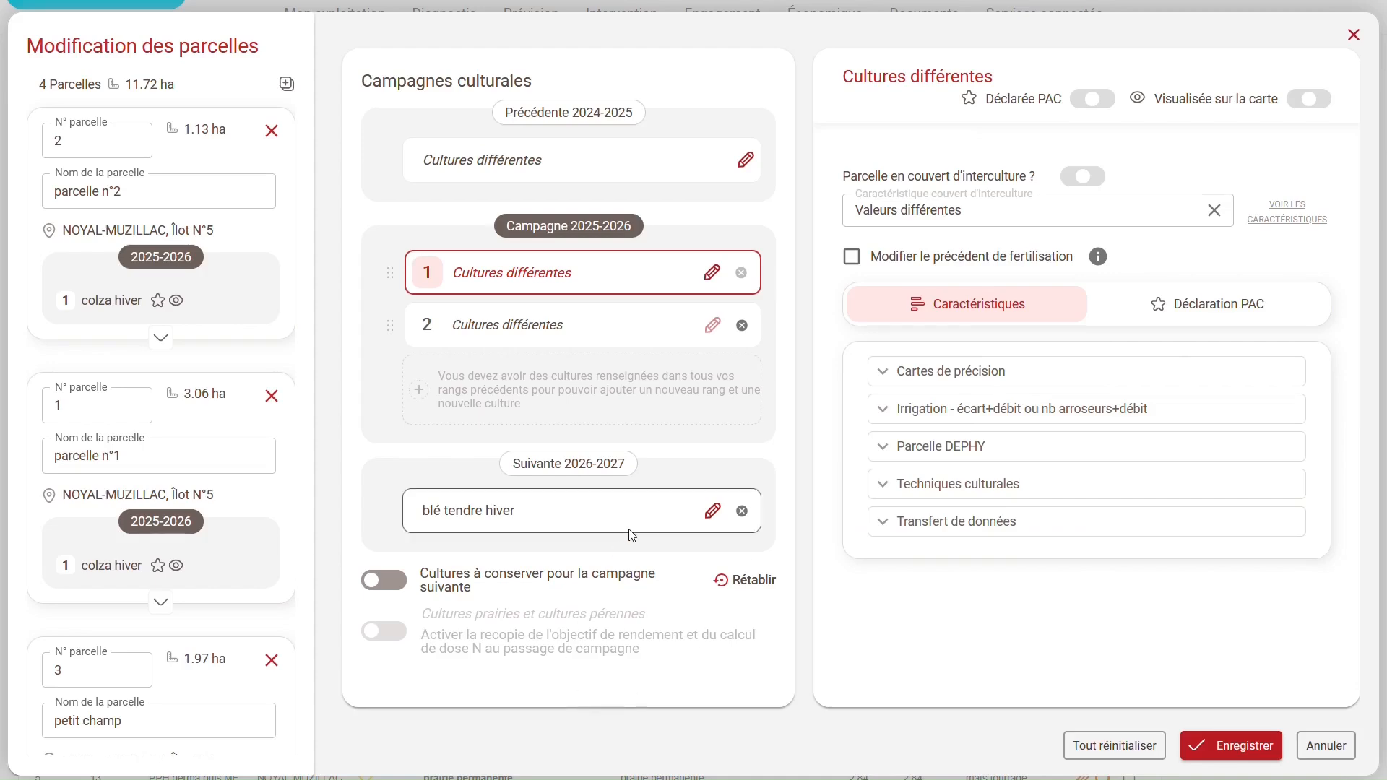
left_click(1201, 750)
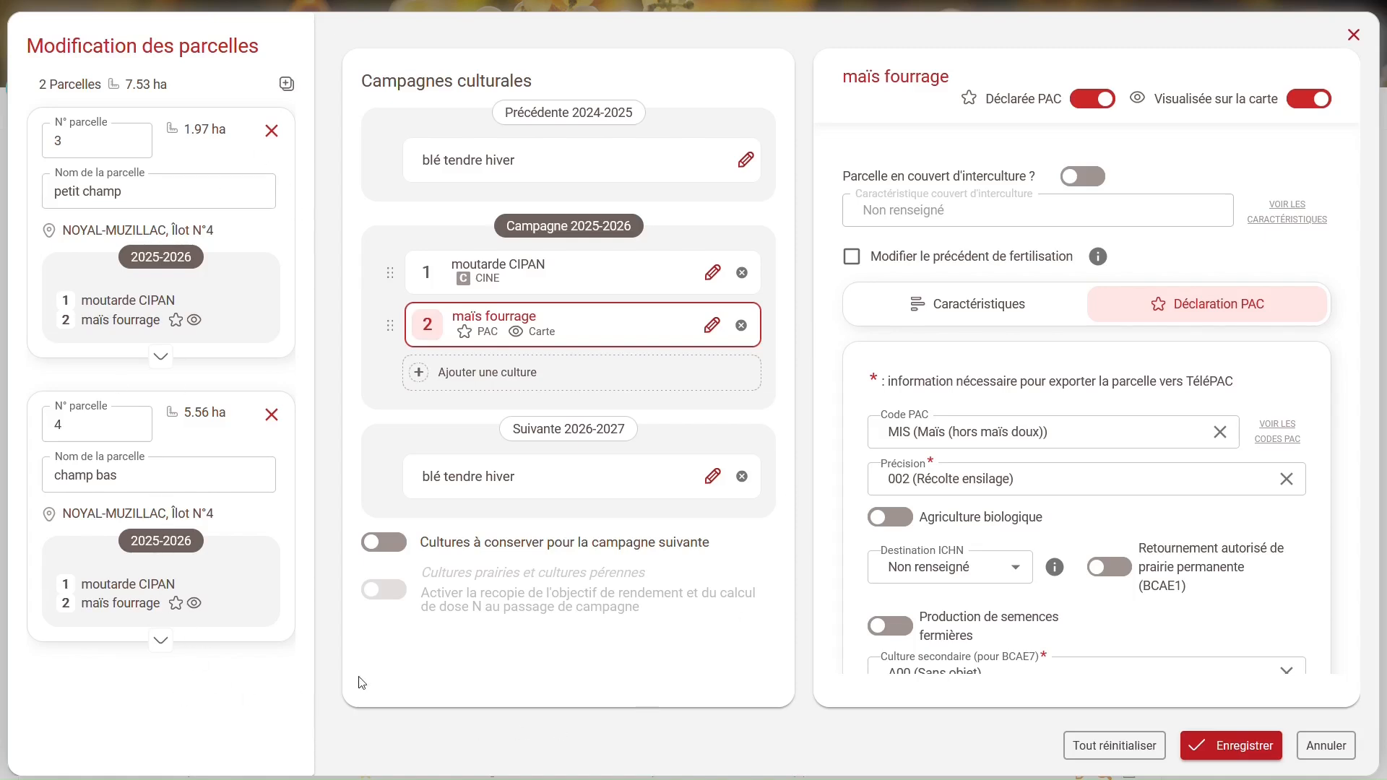
- Add the rank 2 rows of Grand champ and PPH puis MG to the petit champ and champ bas selection, and reopen the grouped entry
left_click(287, 89)
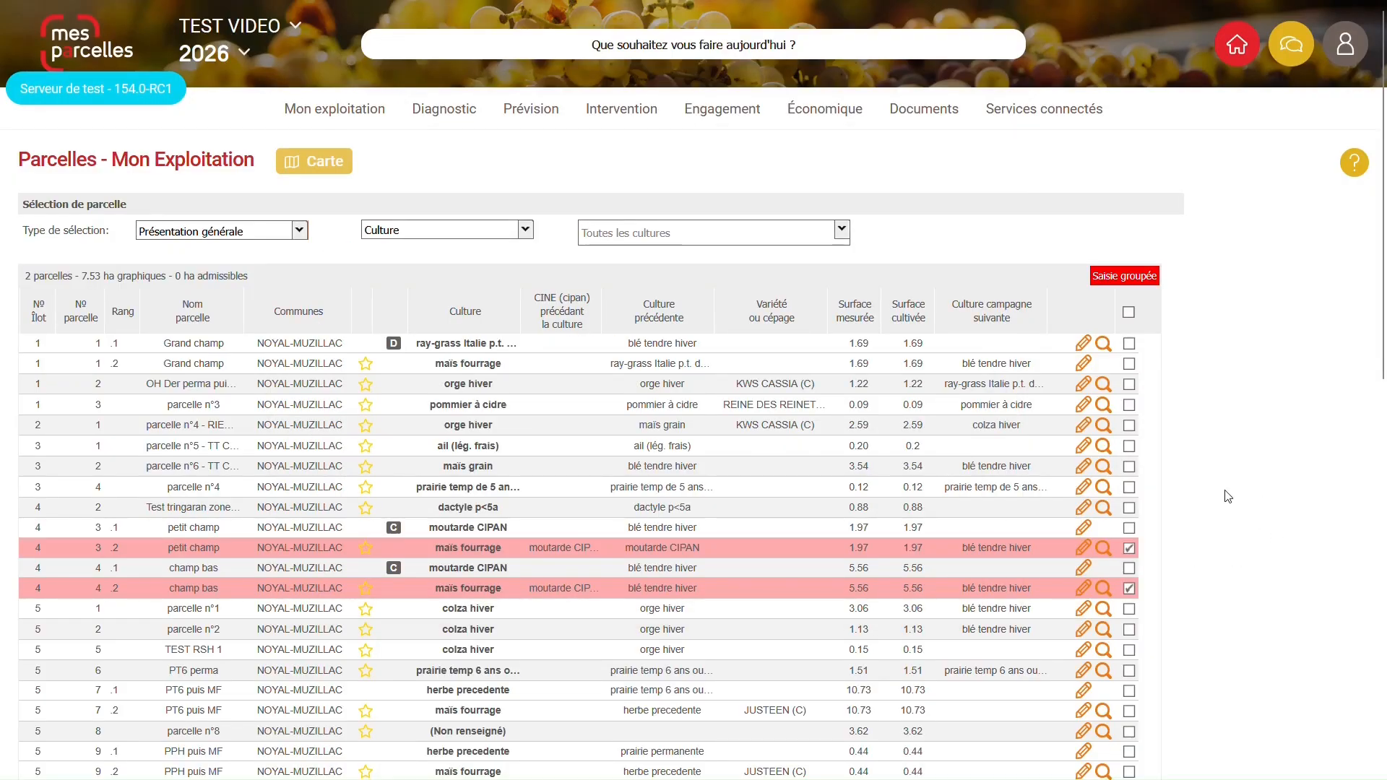
scroll(1223, 481, "down", 1)
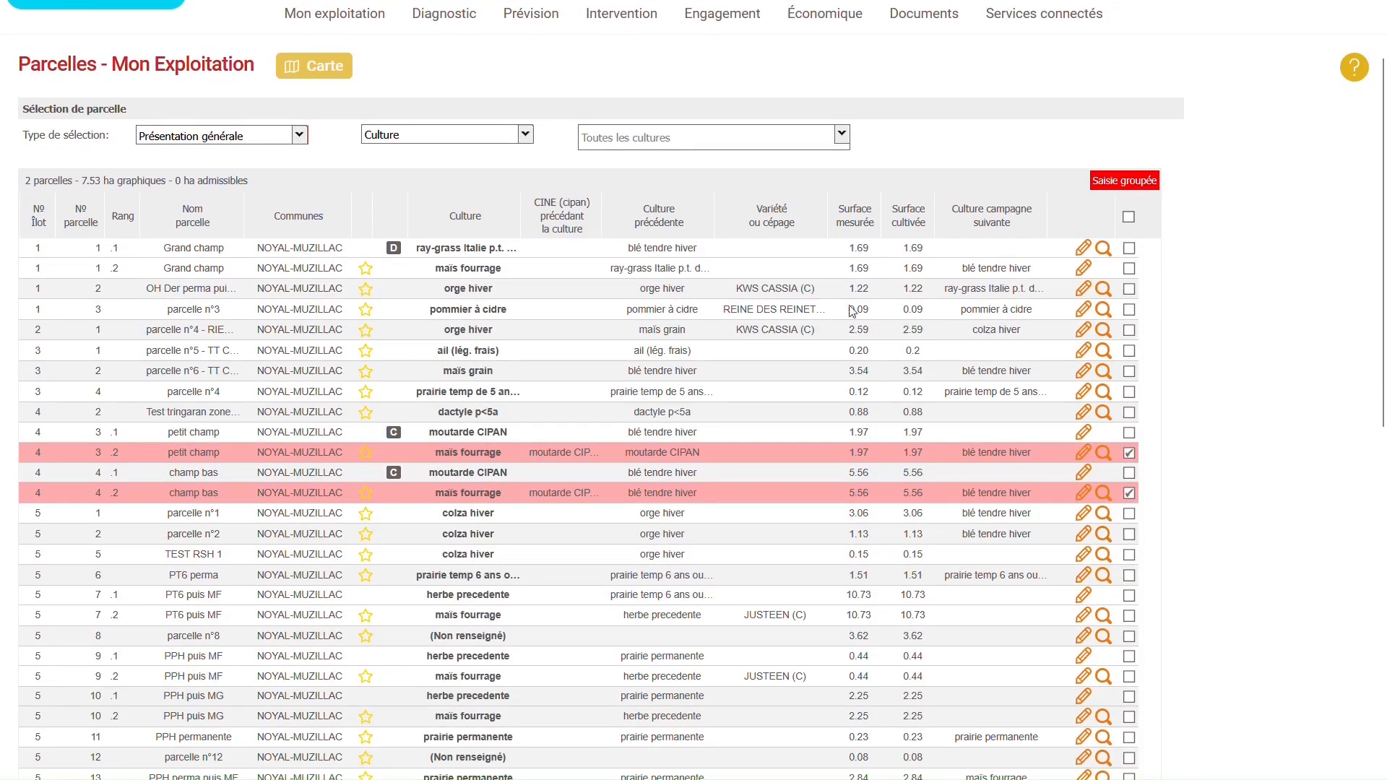
scroll(1131, 271, "down", 5)
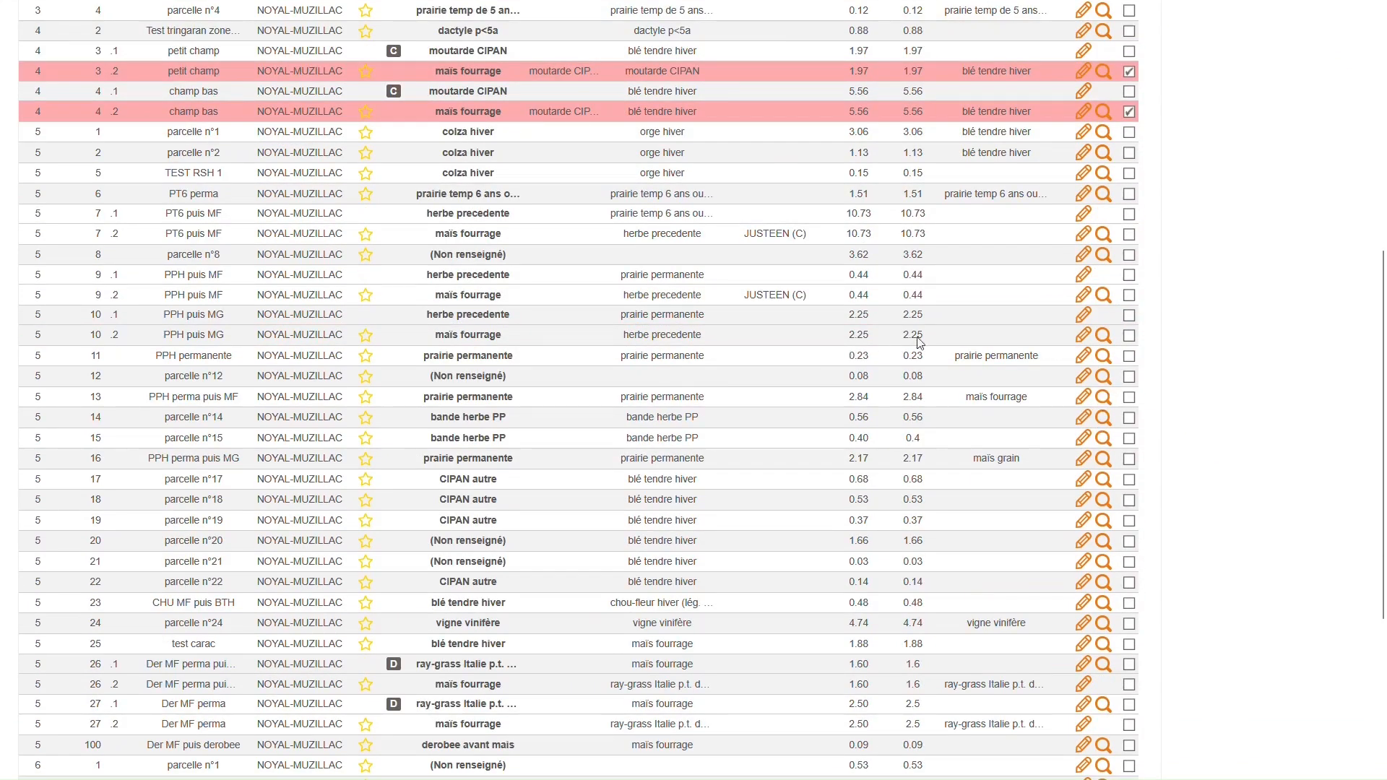
left_click(1129, 335)
scroll(1196, 353, "up", 5)
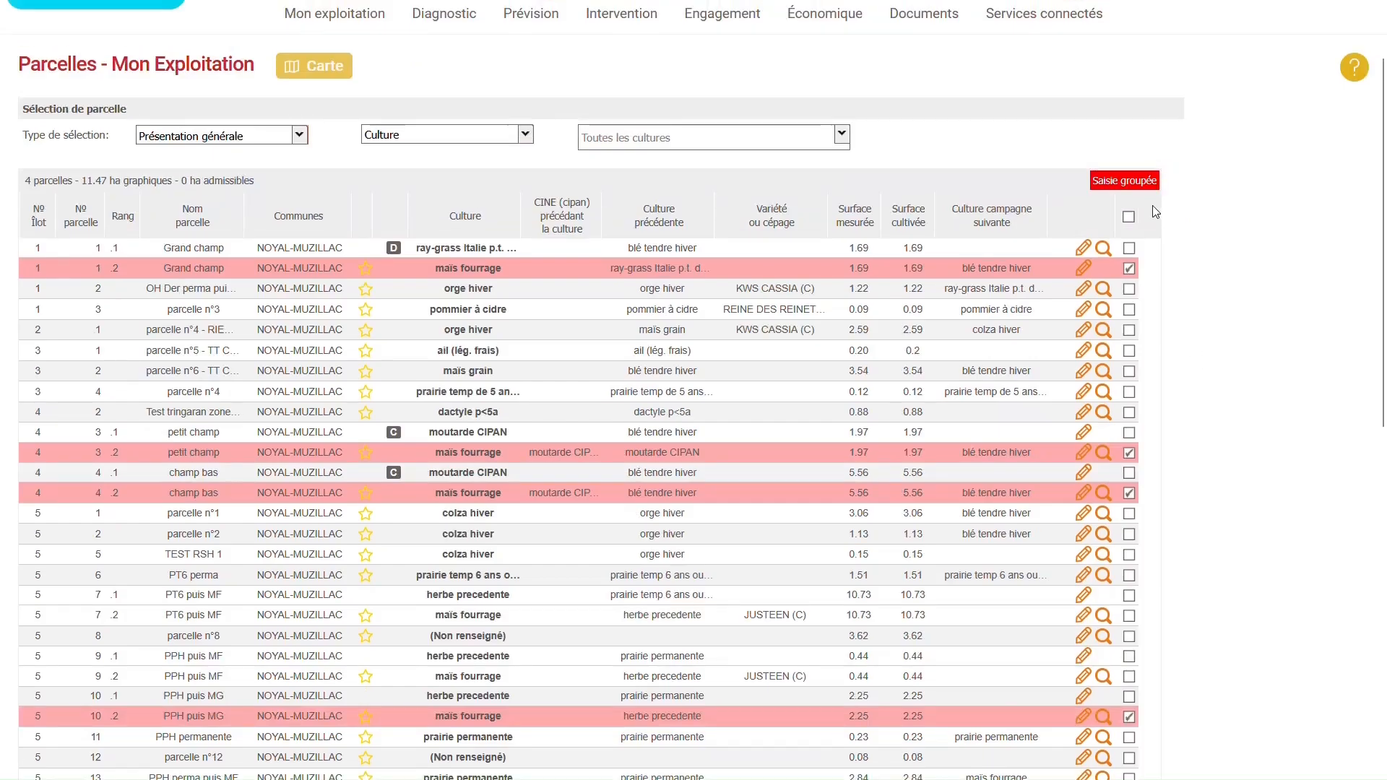
left_click(1141, 187)
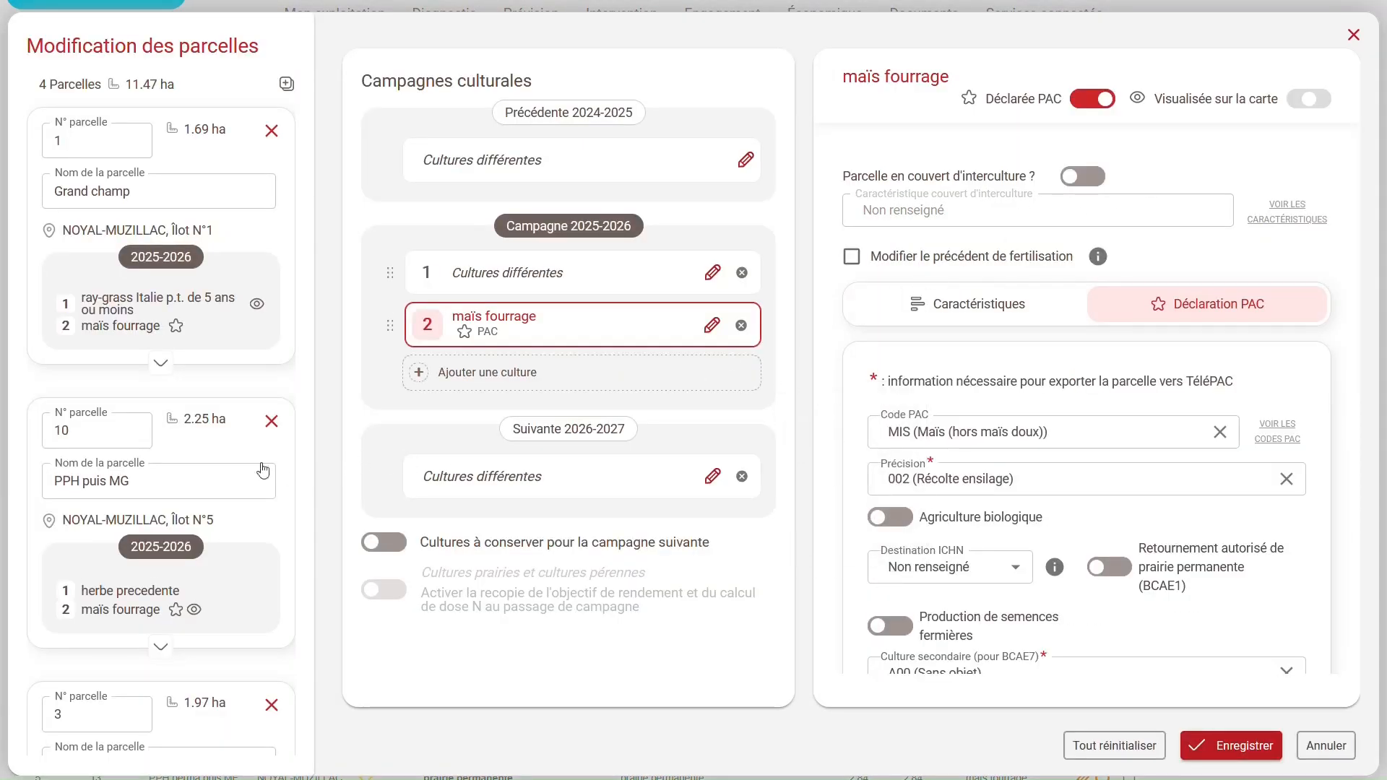
scroll(207, 350, "down", 5)
scroll(207, 349, "up", 5)
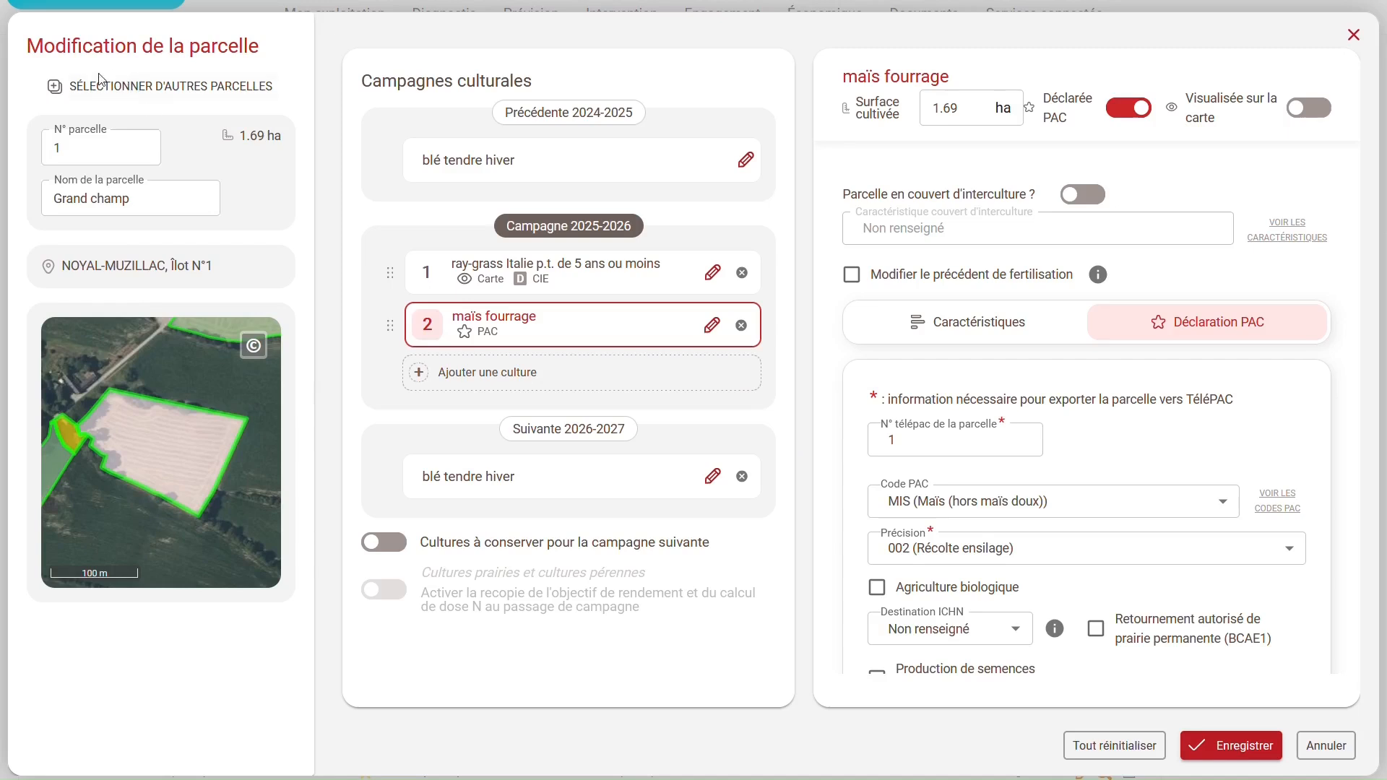
- Extend Grand champ's single-parcel entry with the rank 2 rows of petit champ, champ bas and PT6 puis MF, and open the grouped entry
left_click(175, 87)
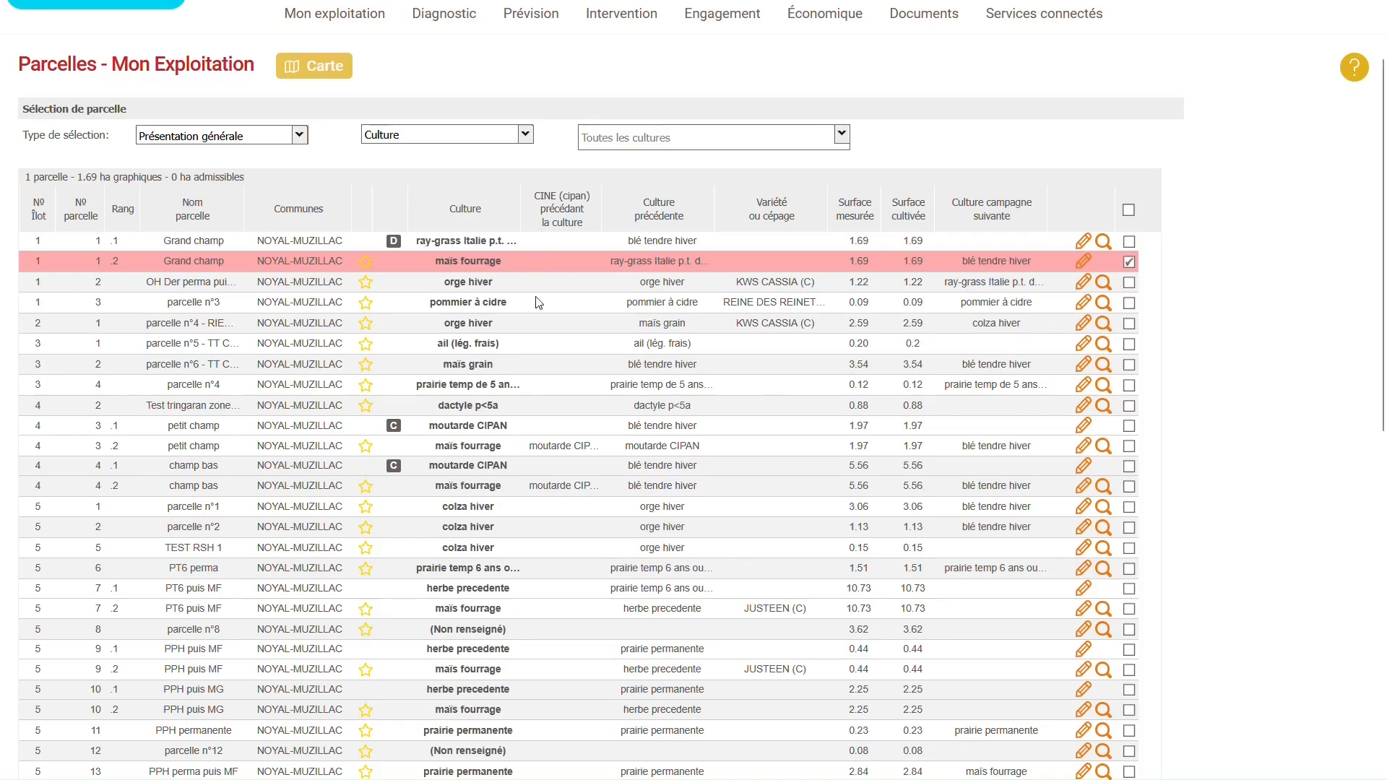
left_click(1129, 446)
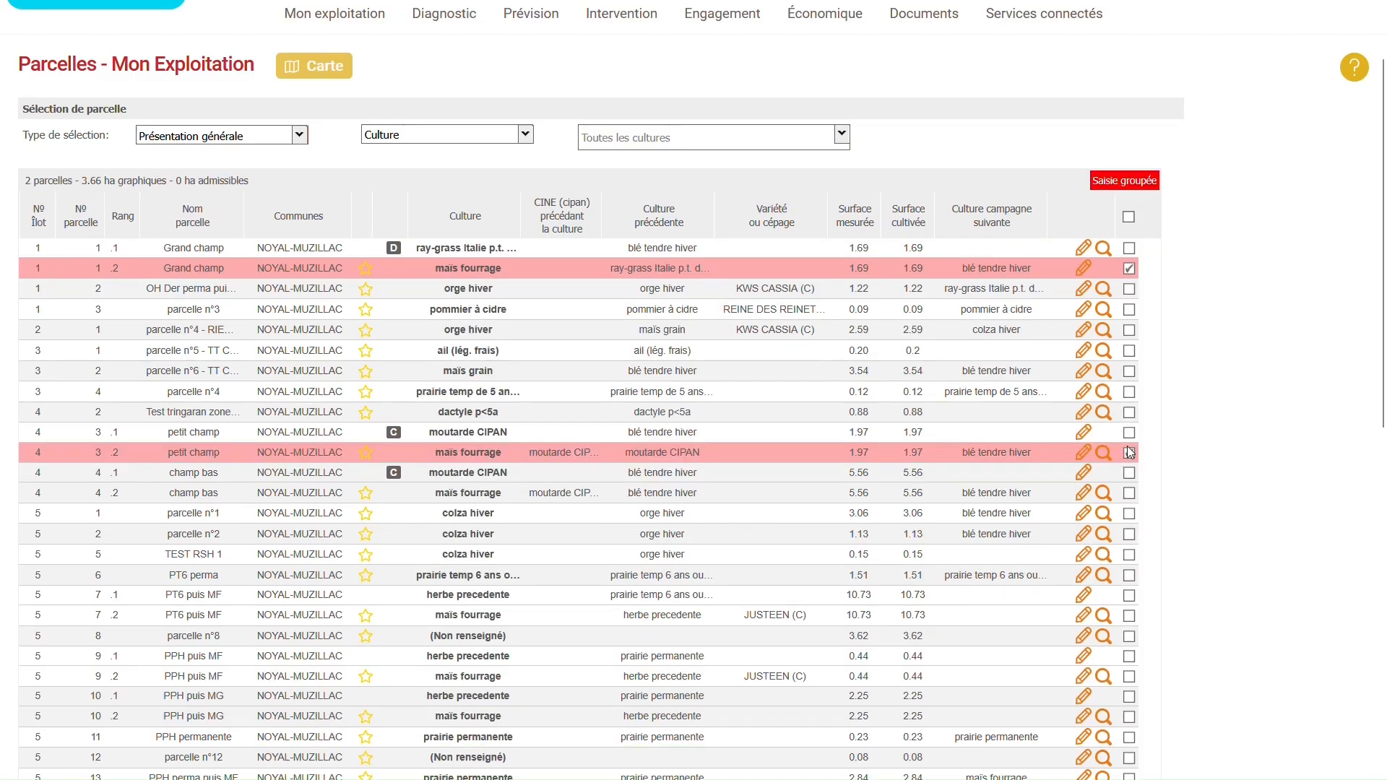
left_click(1129, 493)
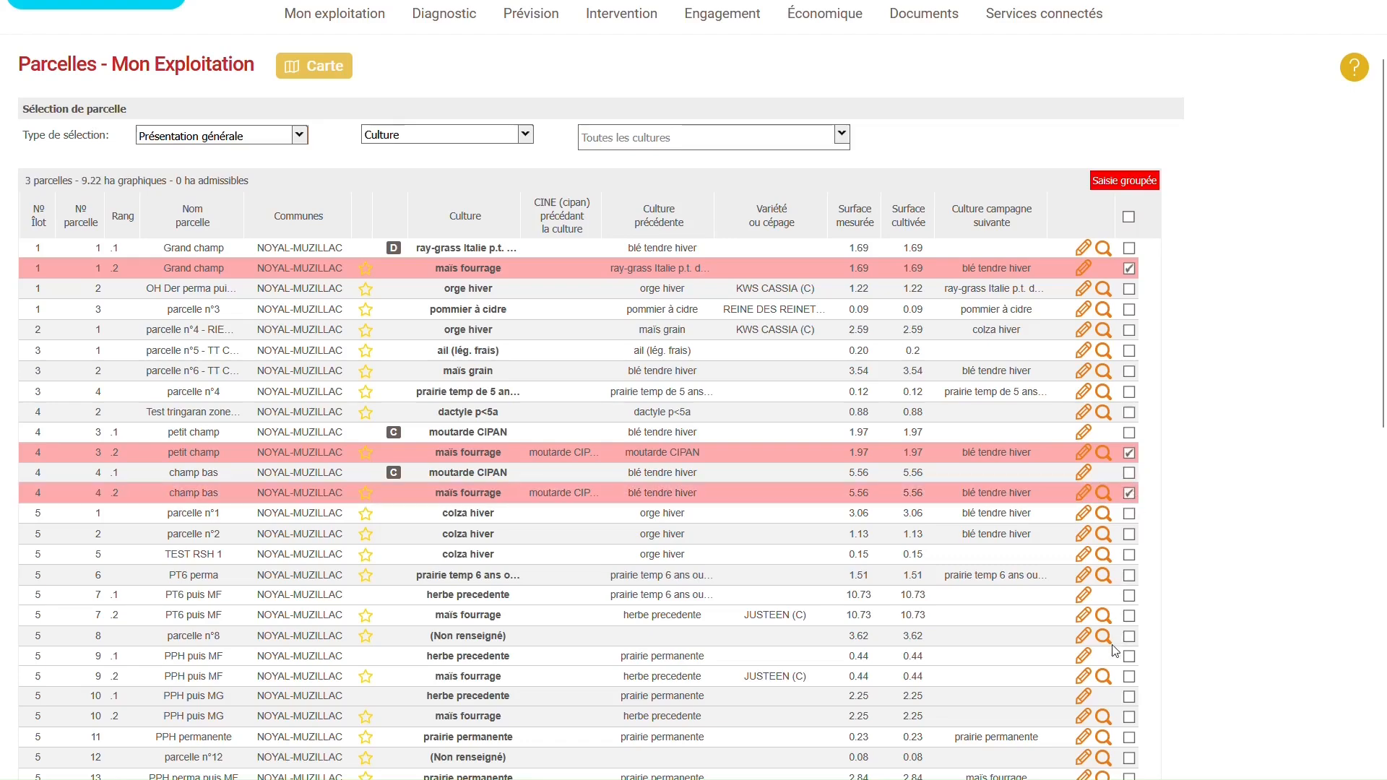
left_click(1129, 616)
left_click(1123, 182)
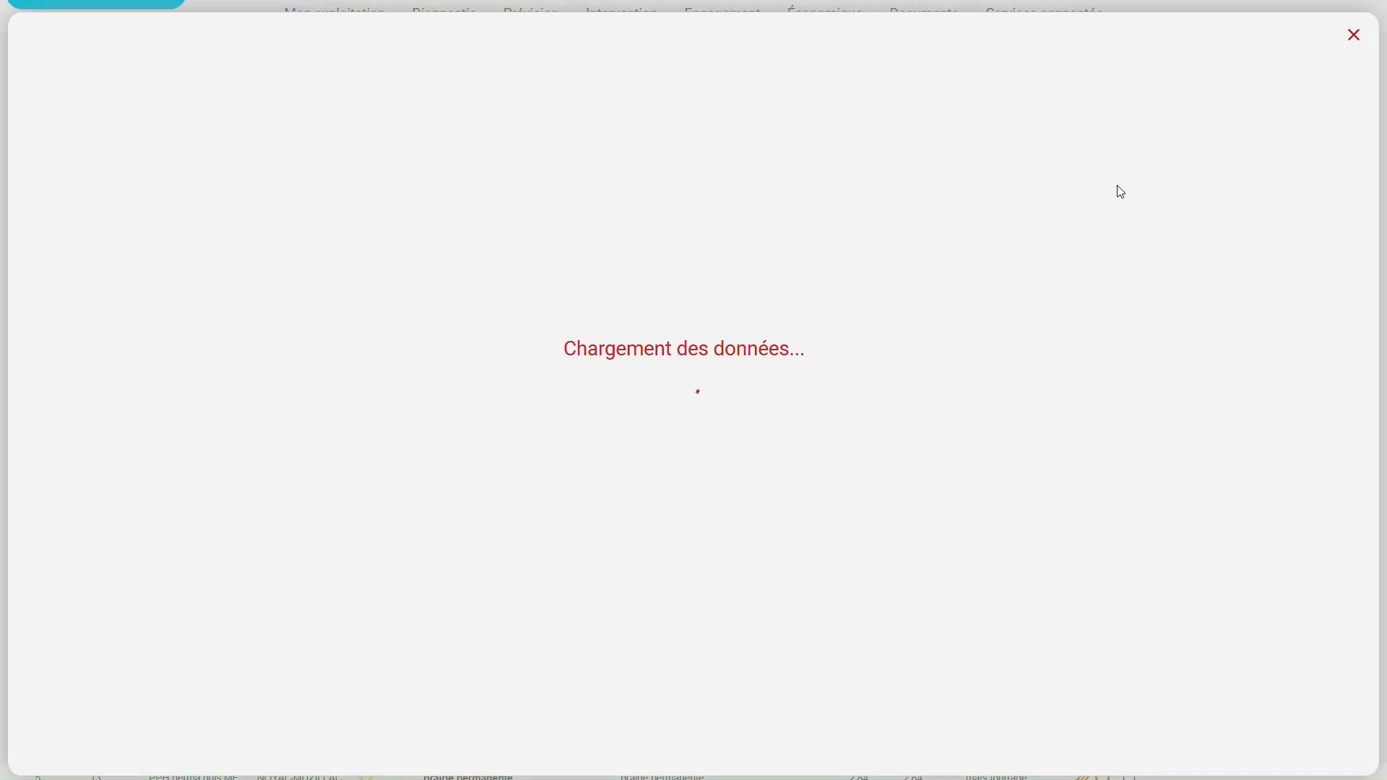